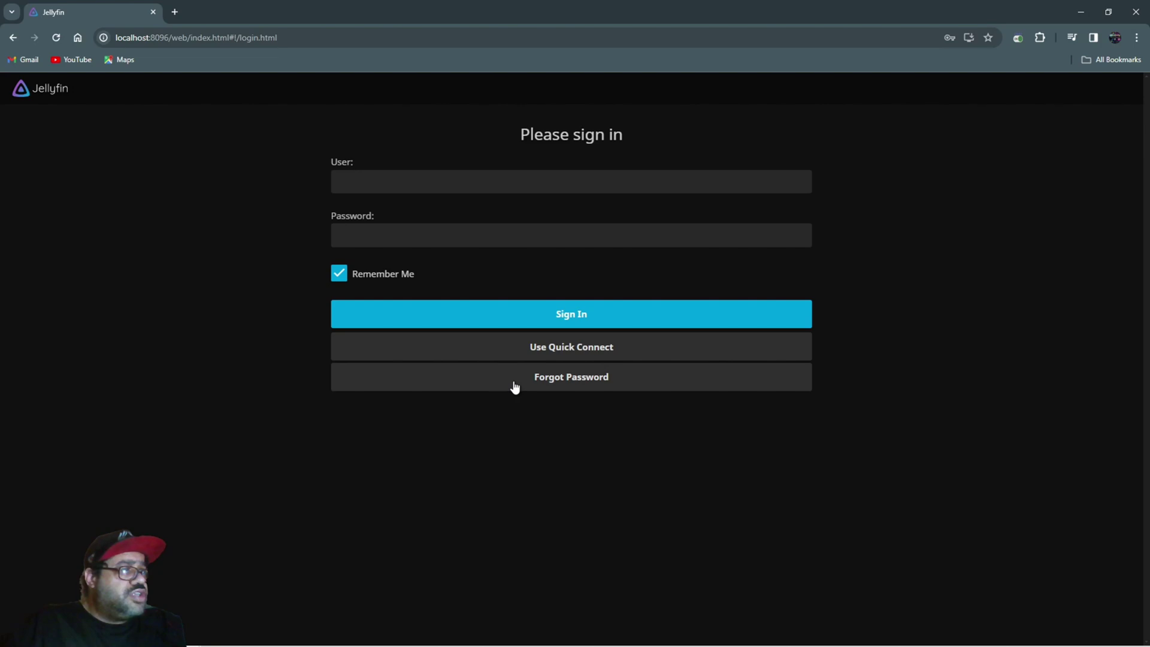
- Choose the saved KODIMAN login, clear its password, and start a forgotten-password reset for KODIMAN
click(401, 179)
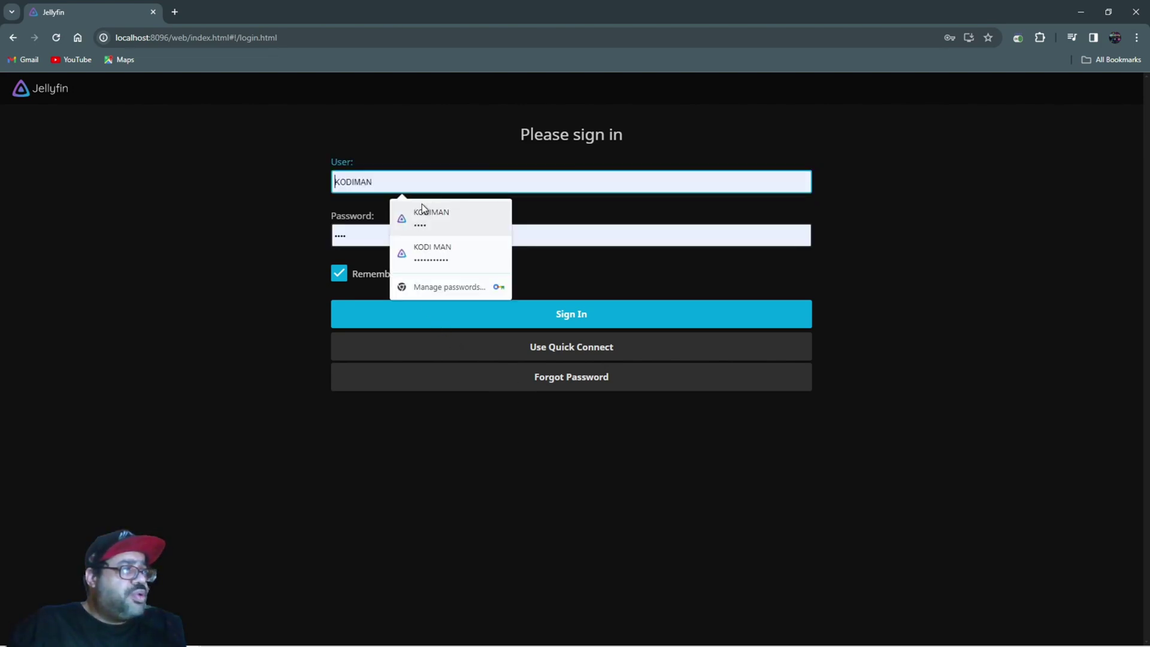
click(422, 206)
click(391, 242)
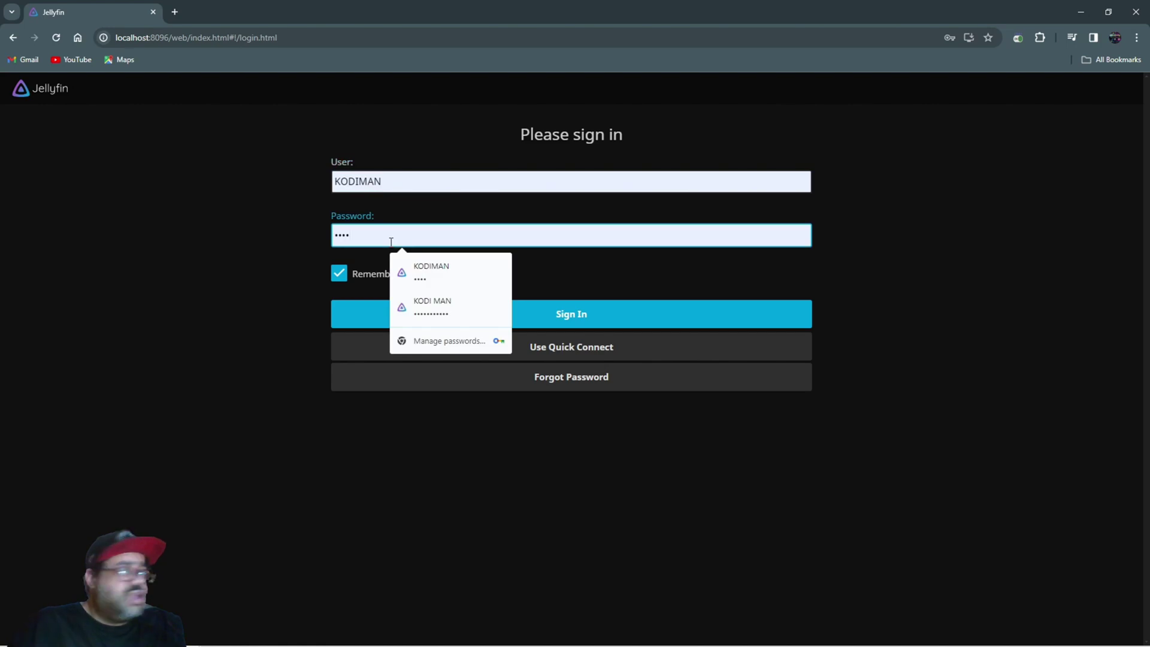
key(BackSpace)
key(BackSpace)
key(BackSpace)
key(BackSpace)
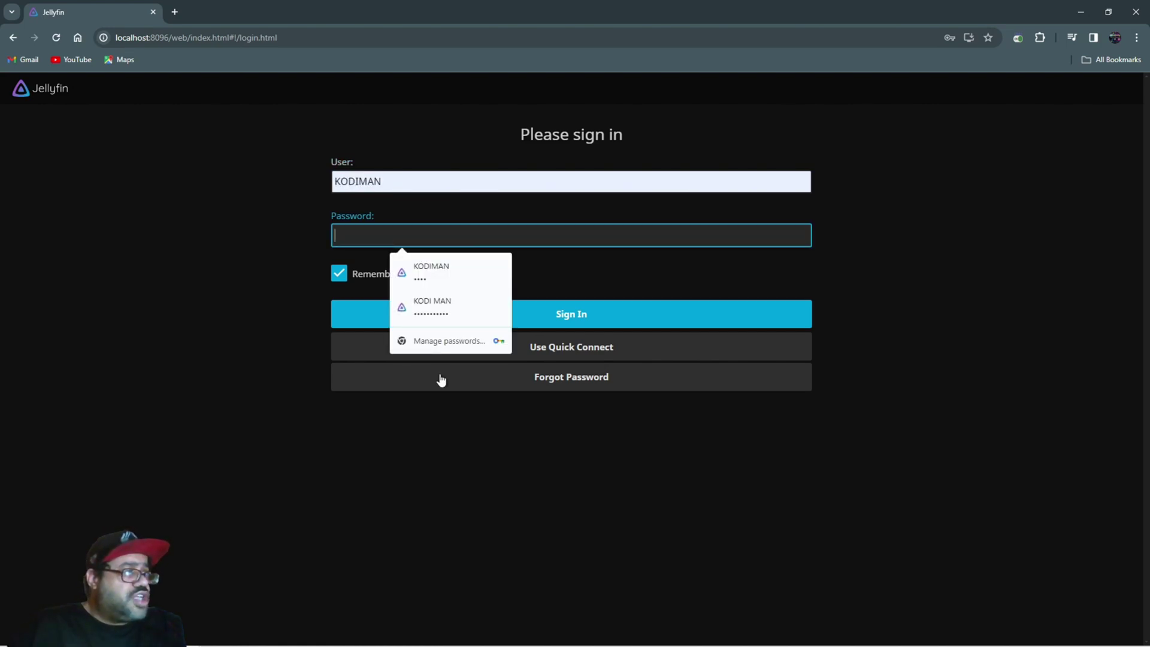
click(557, 376)
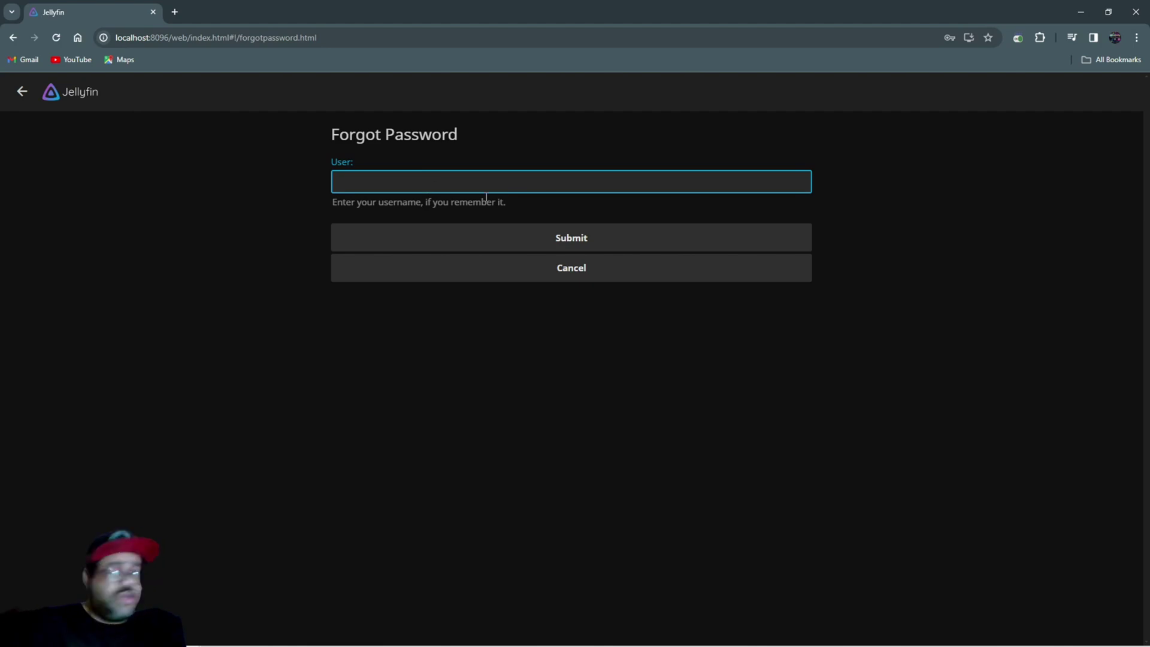
text(KODI)
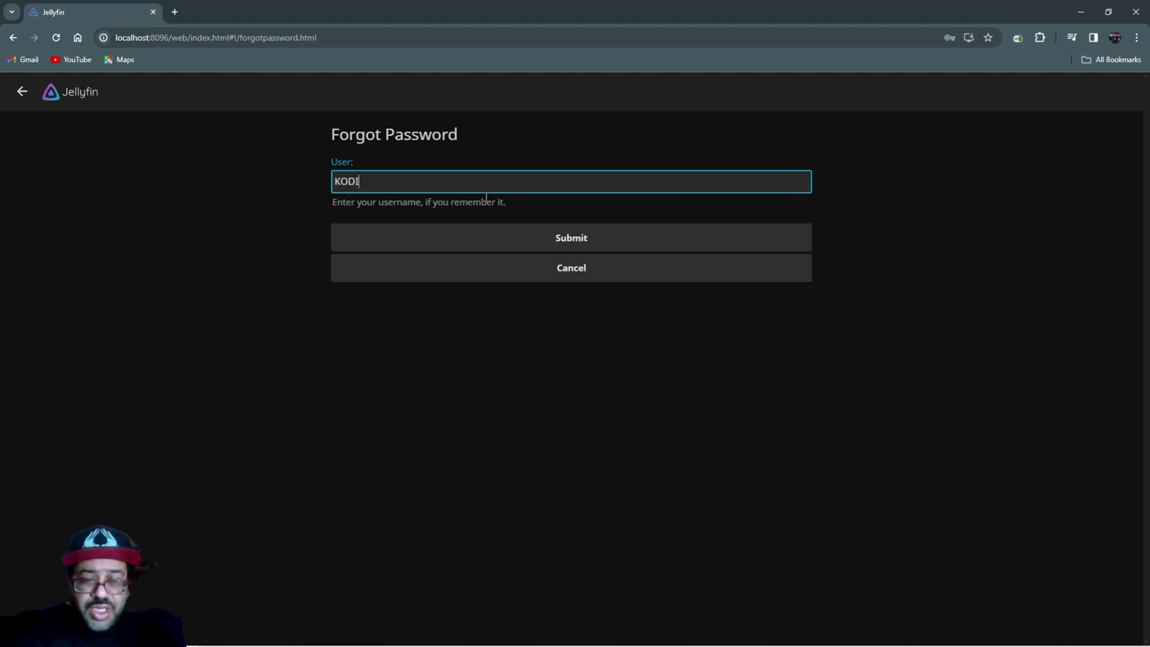
text(MAN)
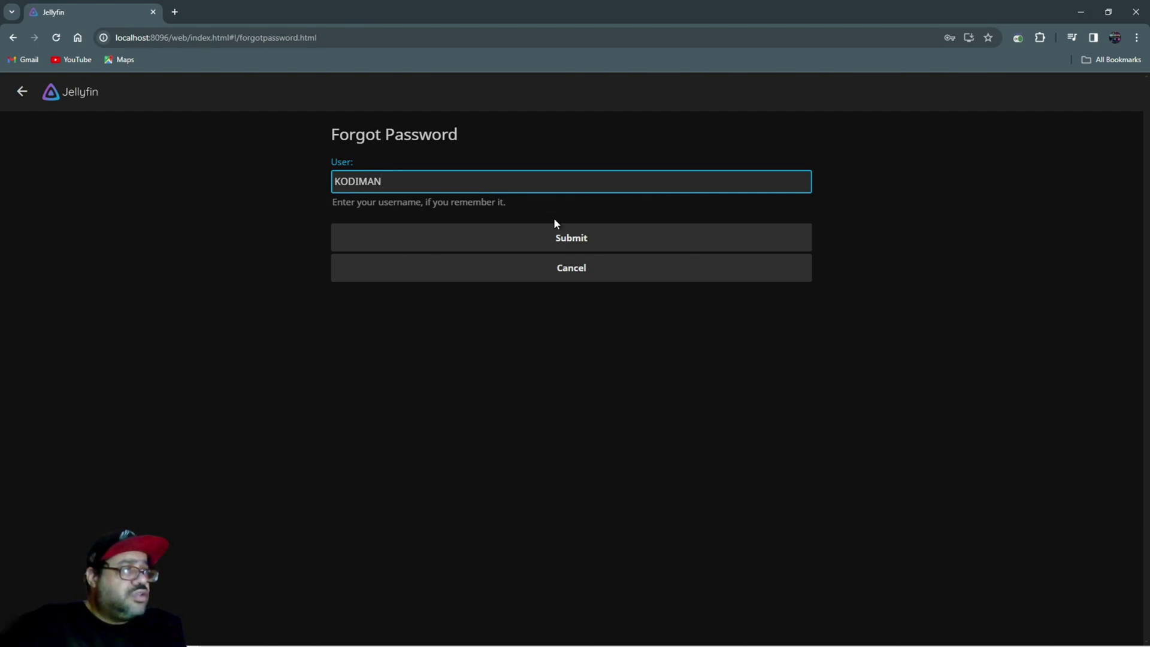
- Submit the KODIMAN reset request and acknowledge the passwordreset file notice
click(563, 250)
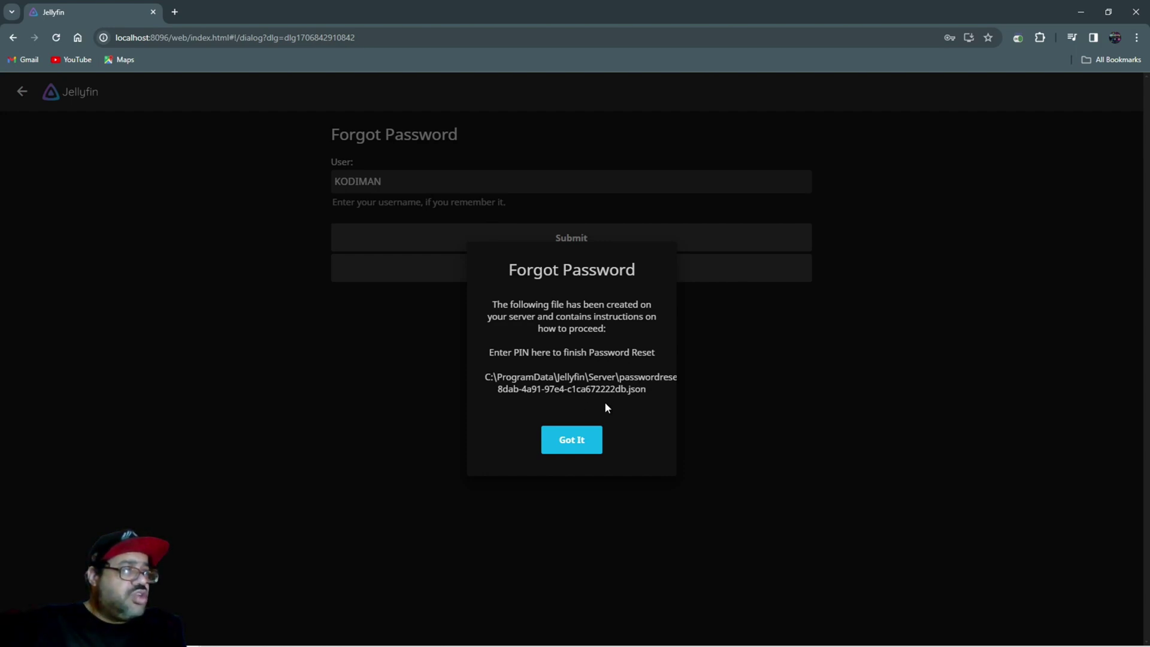
click(569, 440)
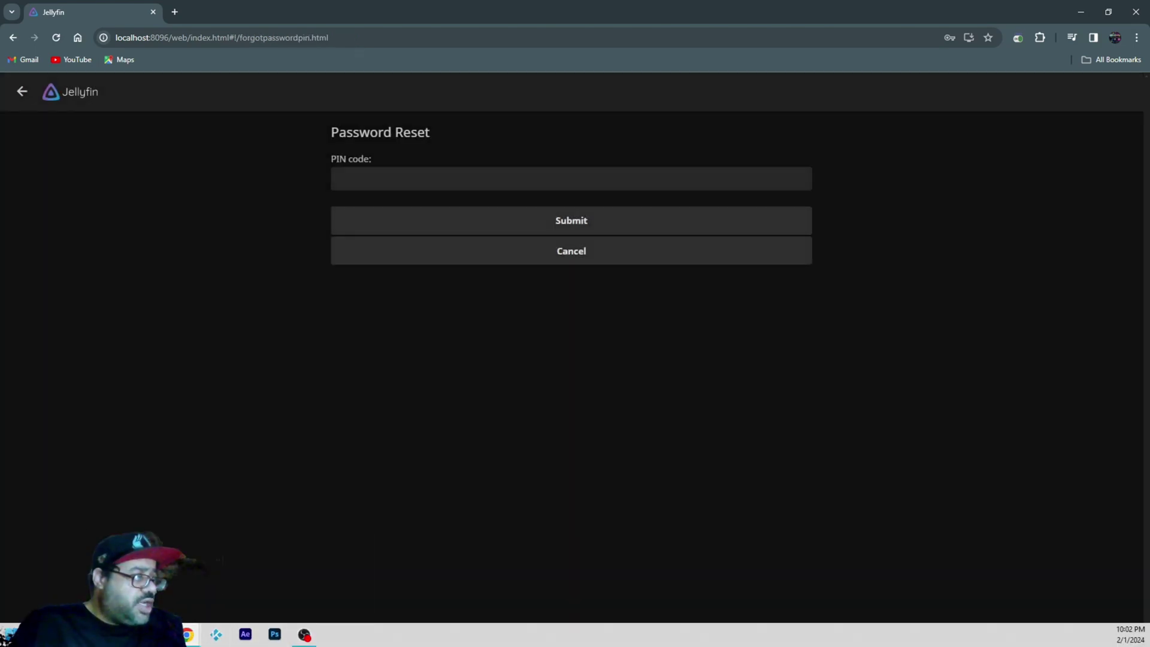
- Browse Local Disk (C:) > ProgramData > Jellyfin > Server and open the passwordreset JSON file
click(8, 635)
key(super+e)
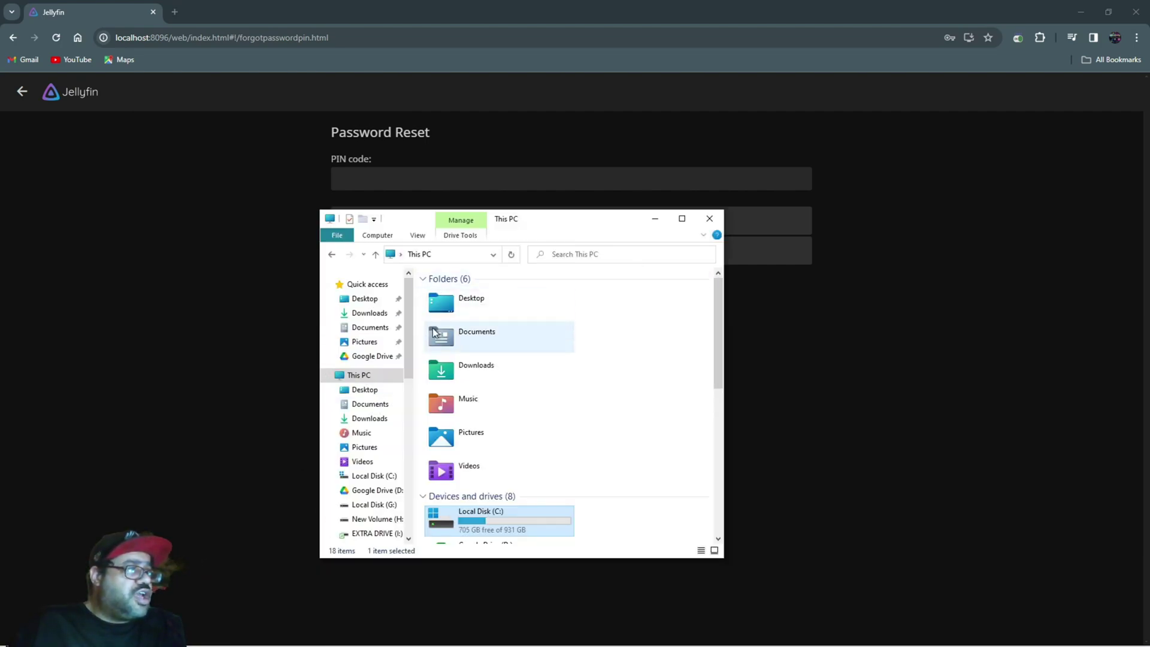
scroll(485, 433, down, 3)
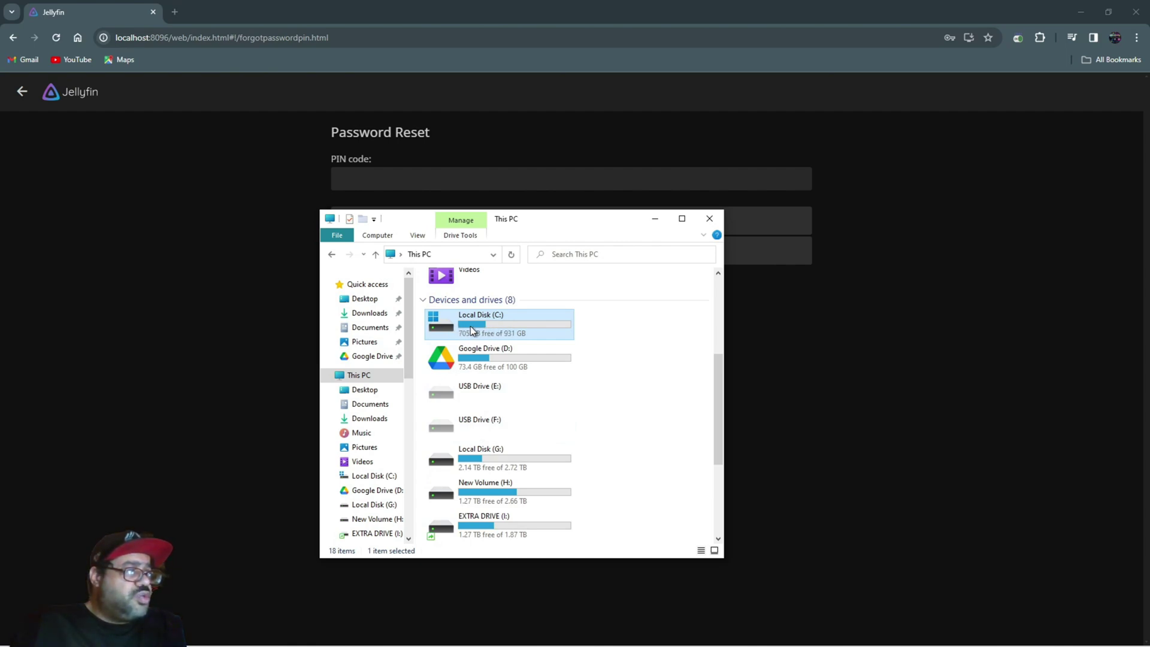
double_click(516, 325)
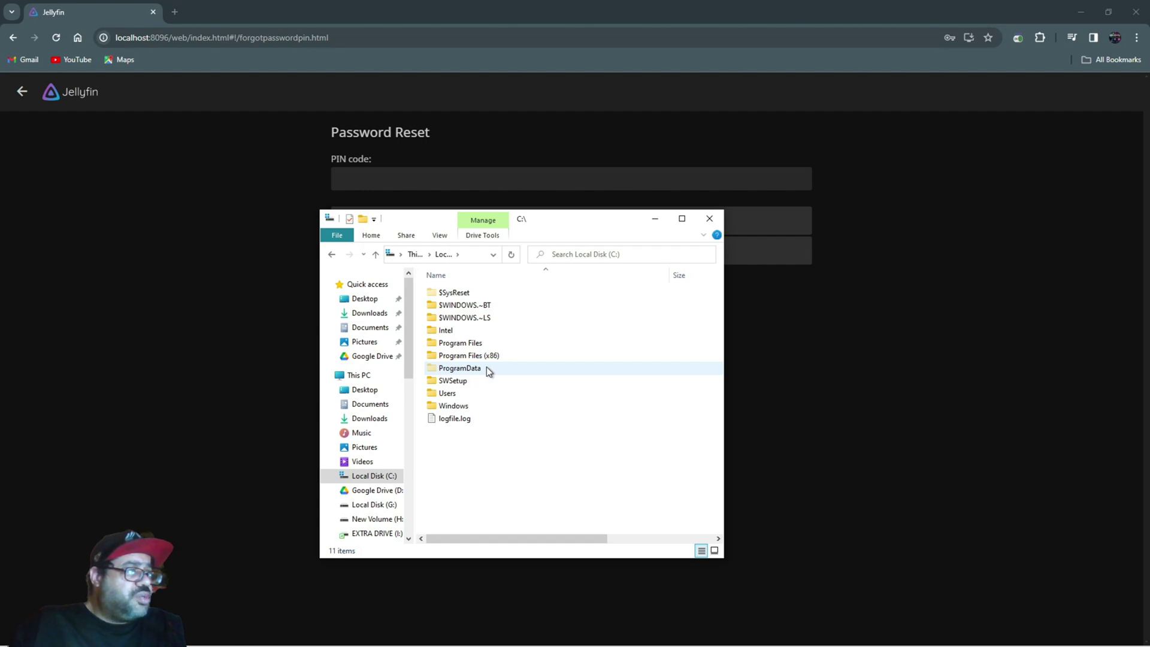
double_click(507, 367)
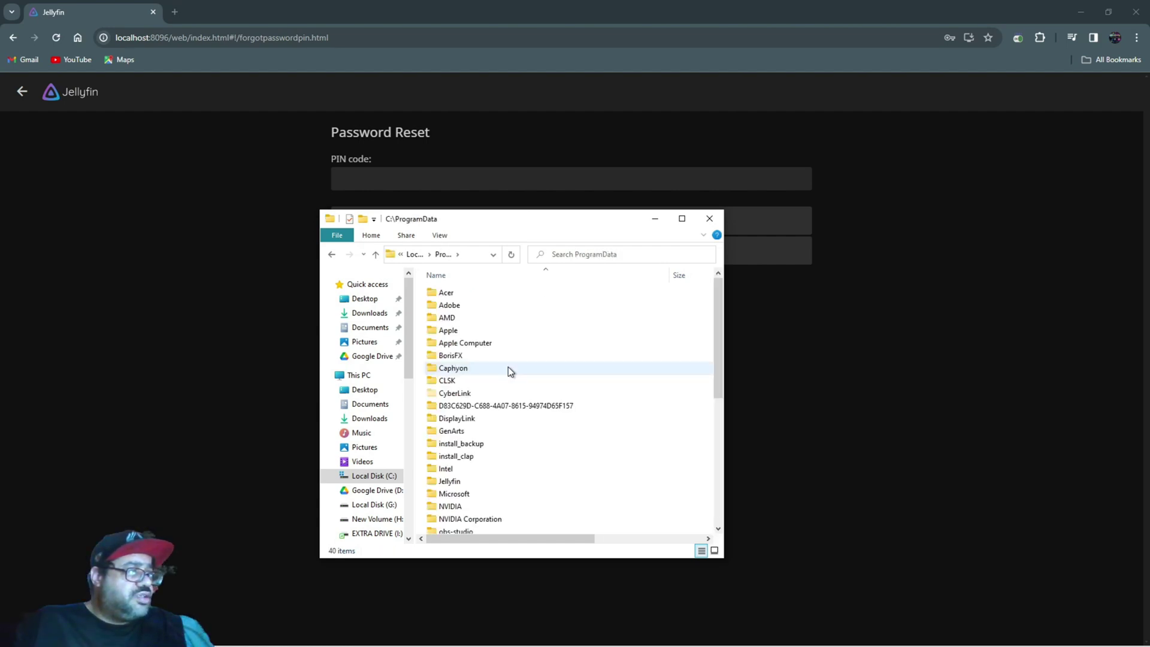
scroll(508, 371, down, 1)
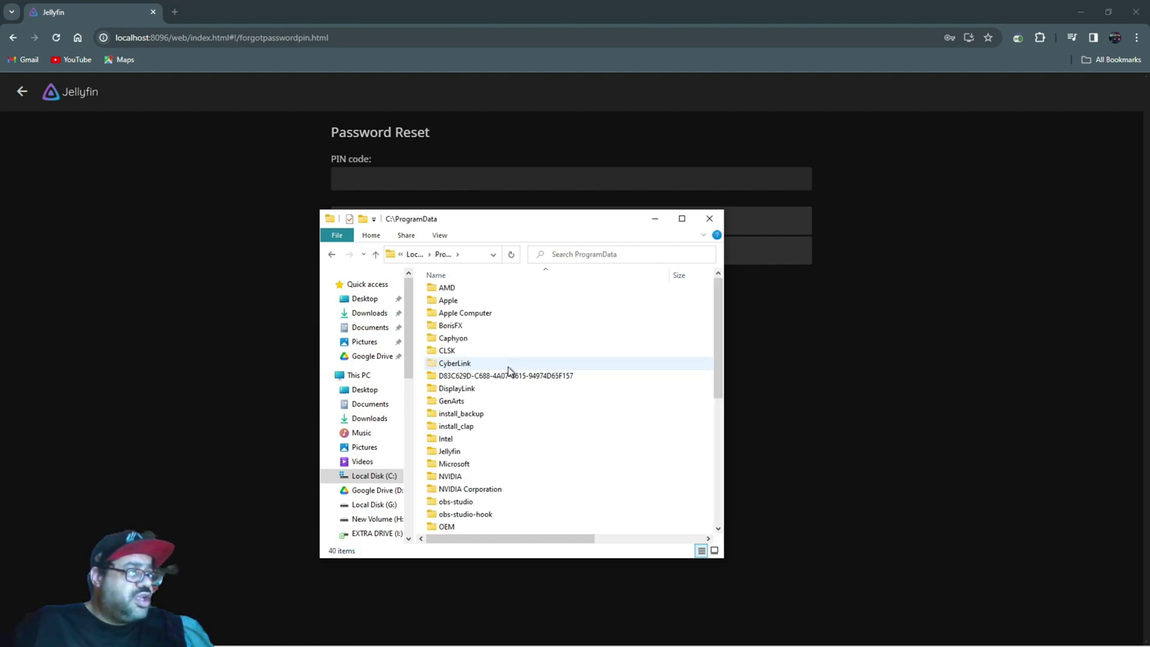
double_click(509, 451)
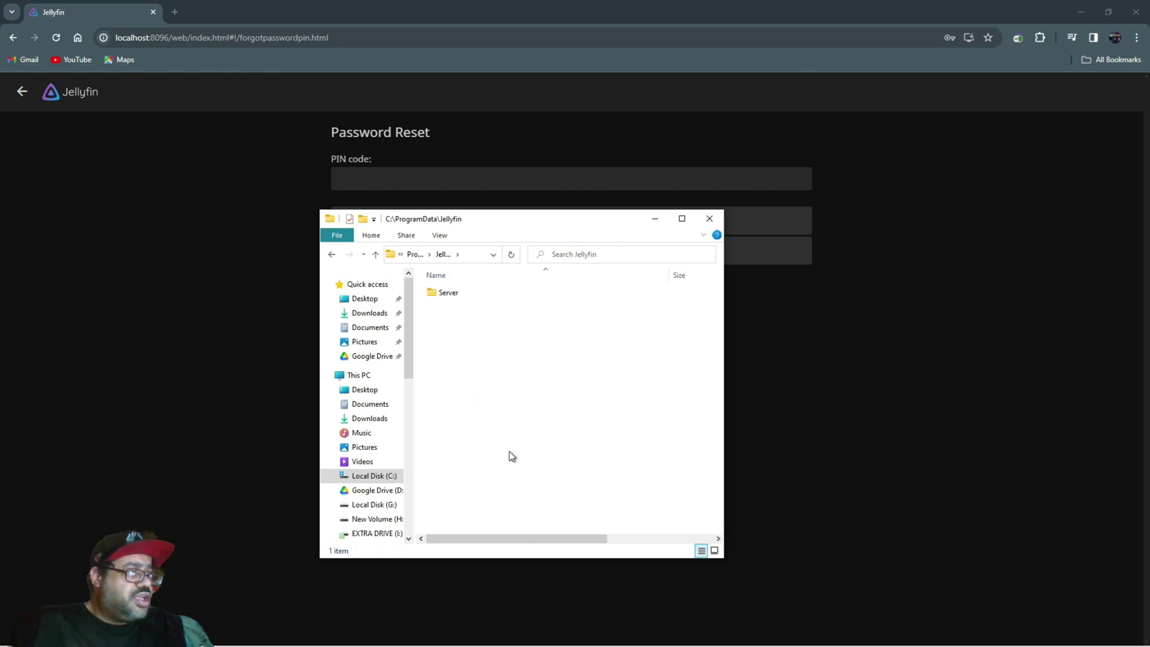
click(451, 293)
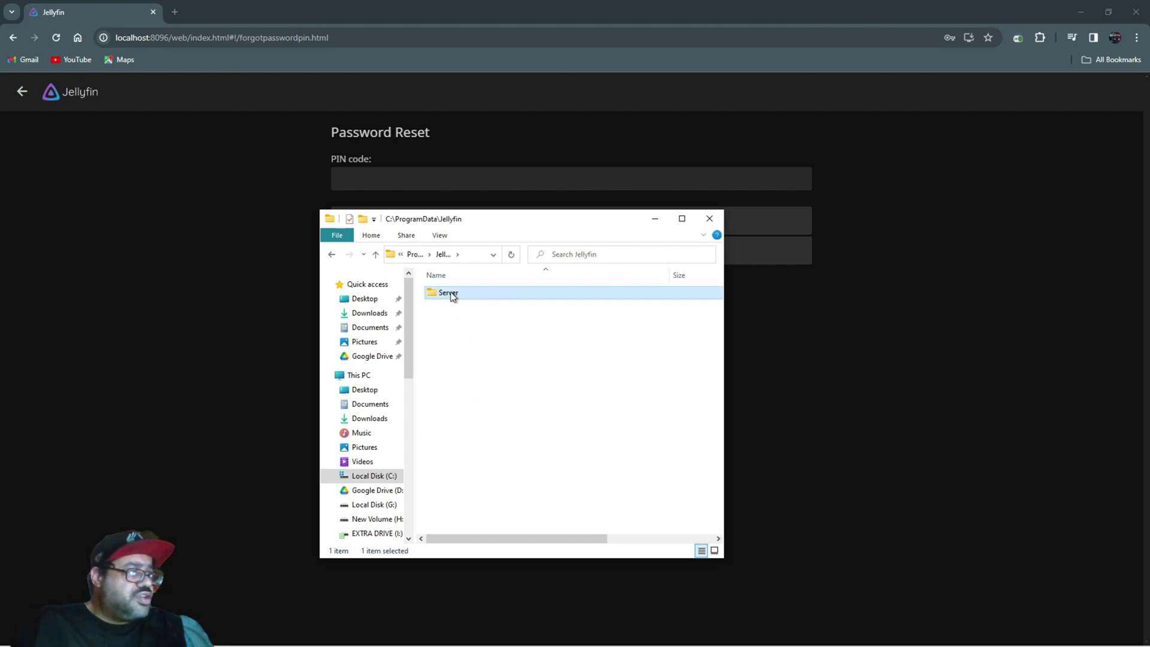
double_click(451, 292)
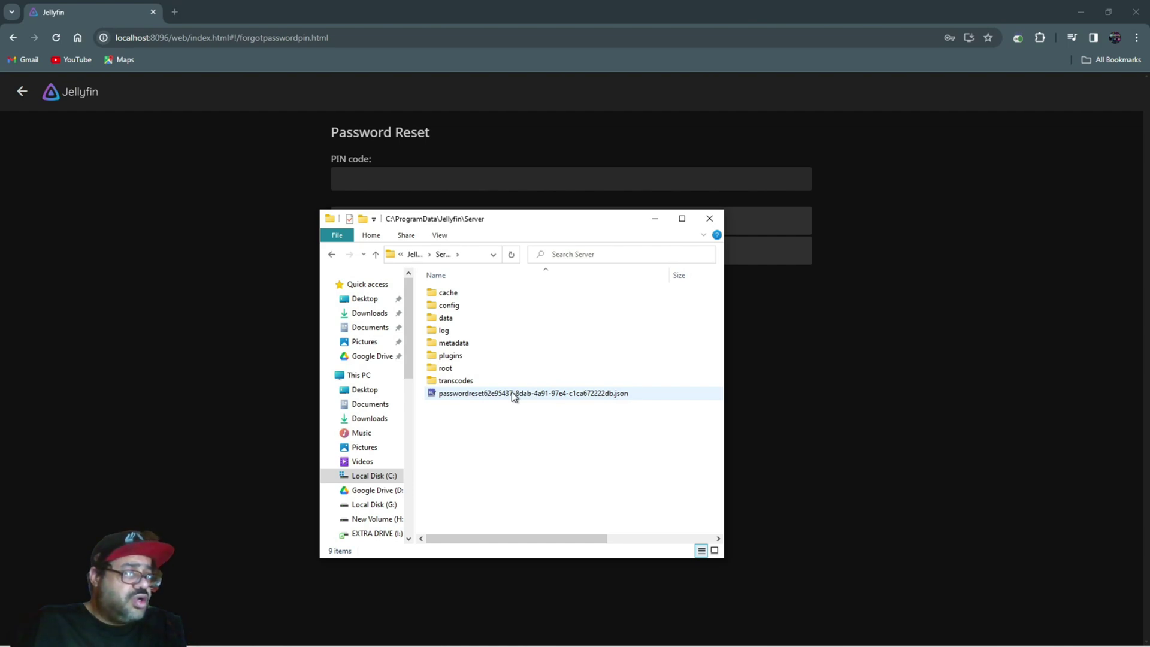
double_click(480, 393)
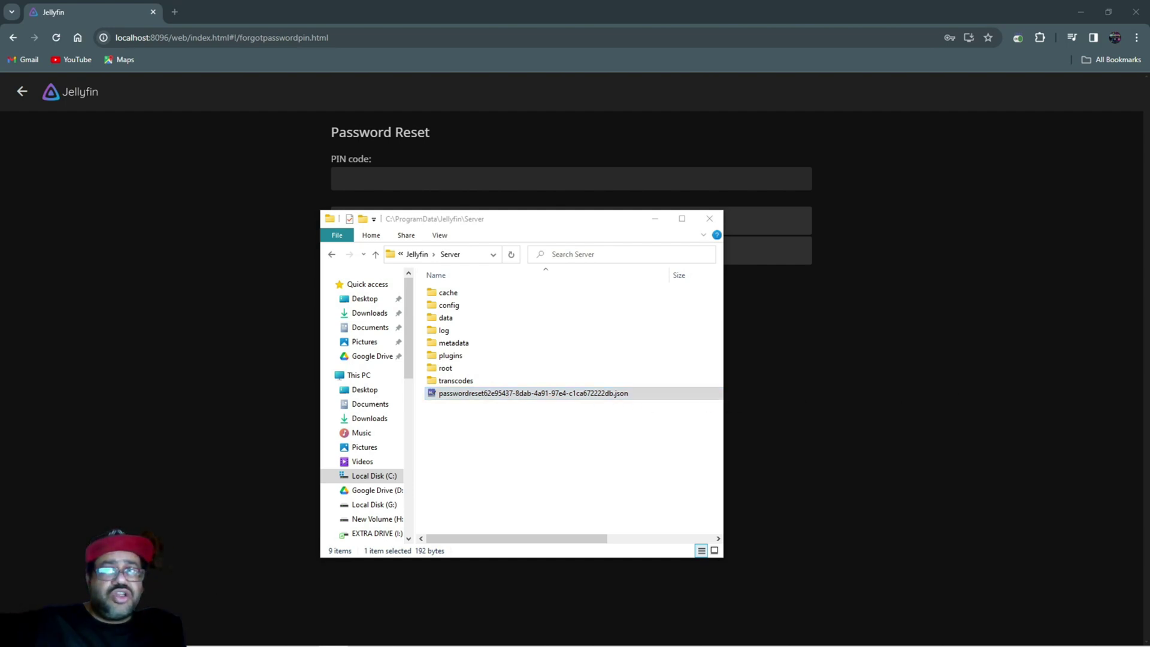
- Bring the Notepad window into view and copy the full Pin value from the reset file
drag(1138, 125, 416, 135)
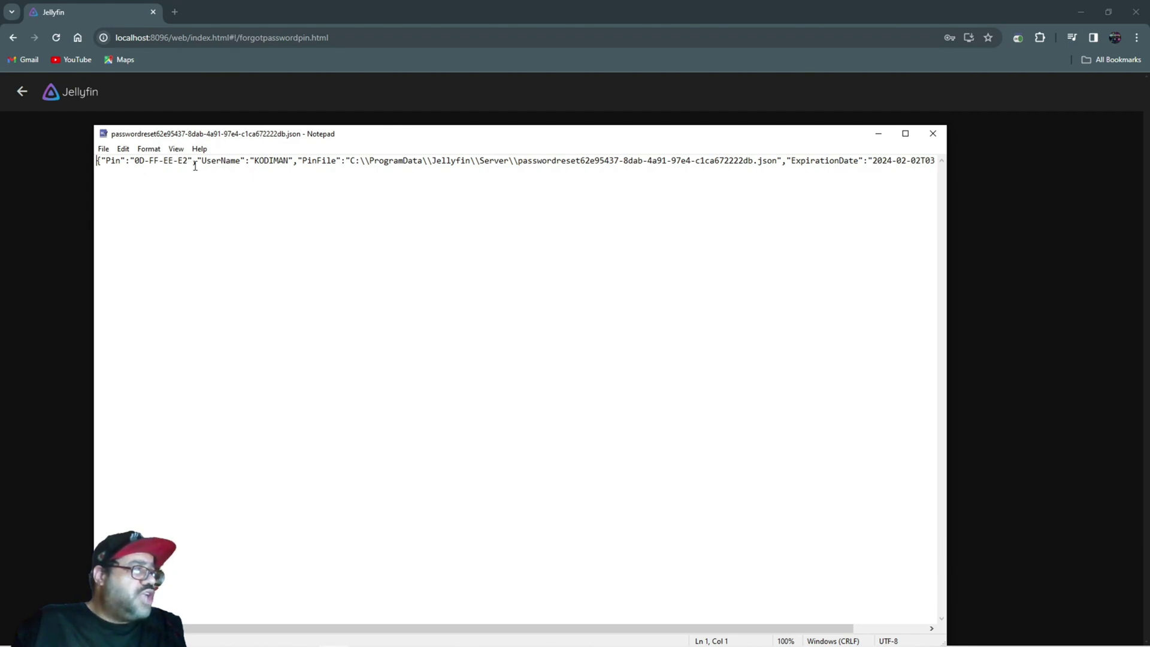
drag(188, 166, 140, 167)
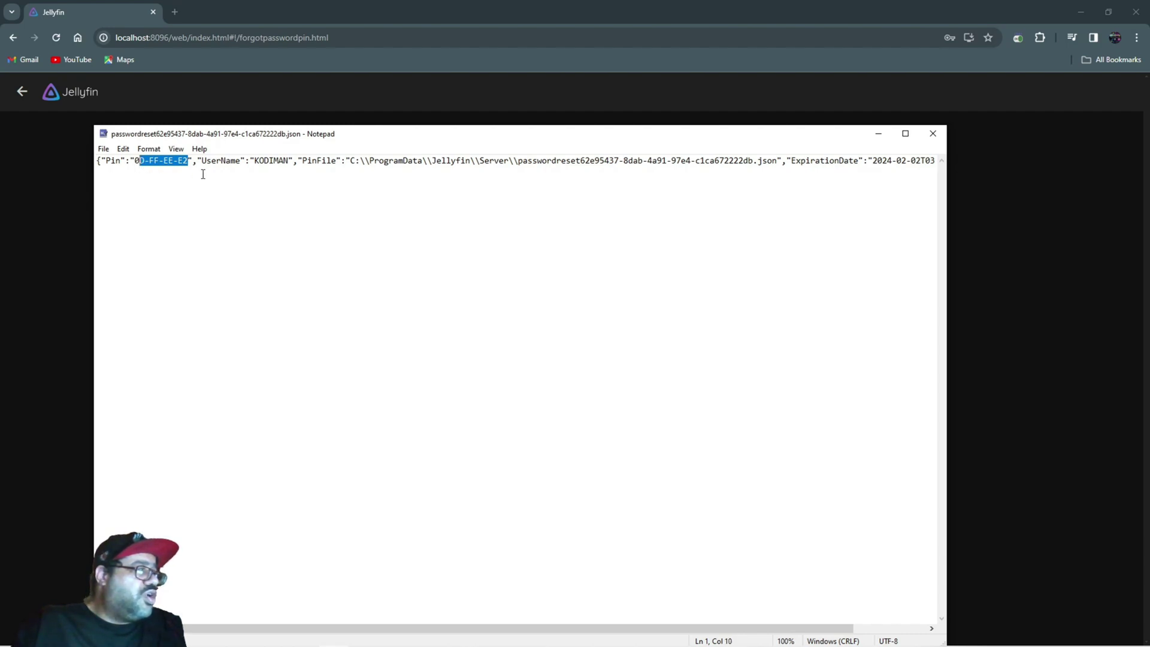
click(144, 159)
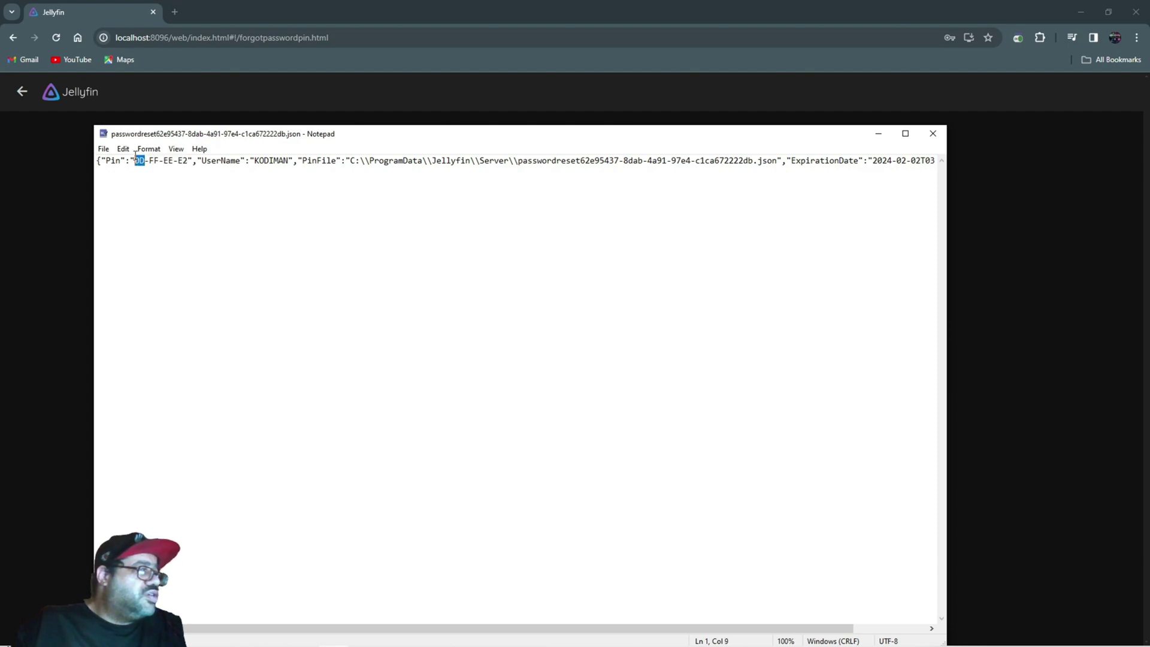
key(shift+Right)
key(shift+Right)
key(shift+Right)
key(shift+Right)
key(shift+Right)
key(shift+Right)
key(shift+Right)
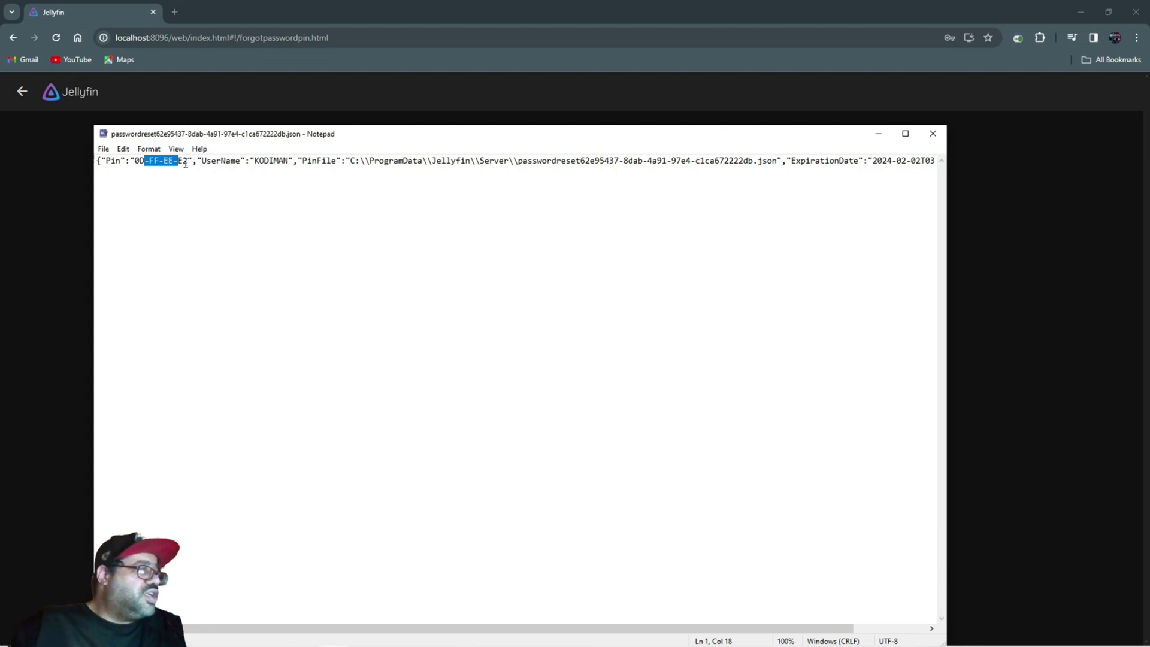
drag(188, 161, 150, 168)
key(super+c)
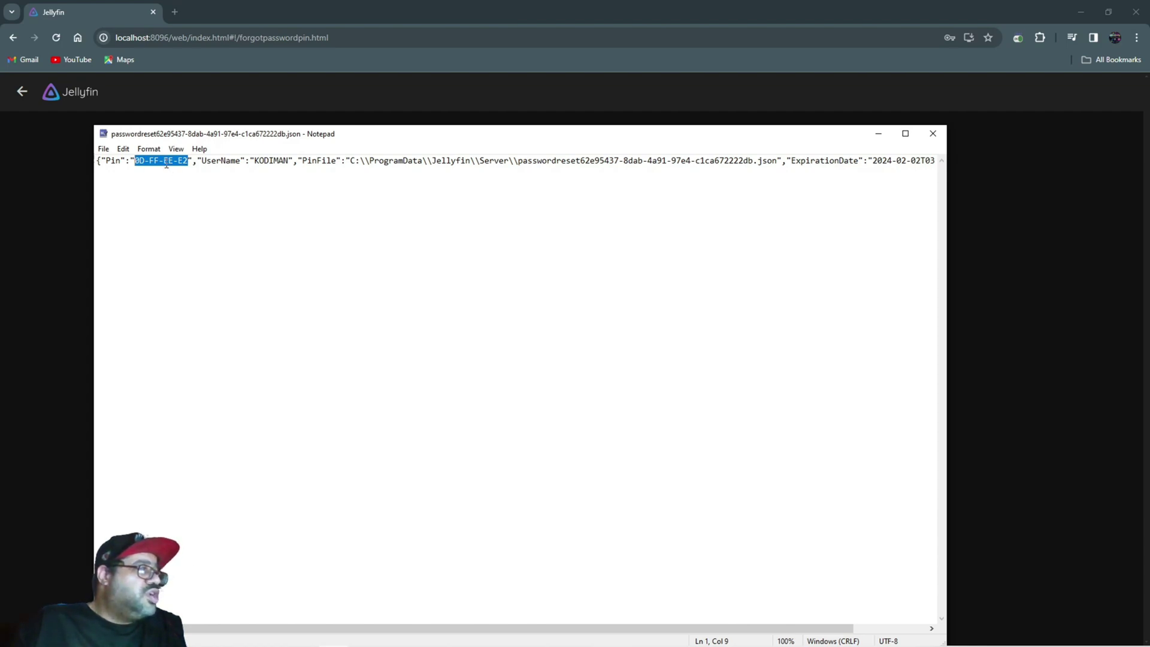
right_click(166, 164)
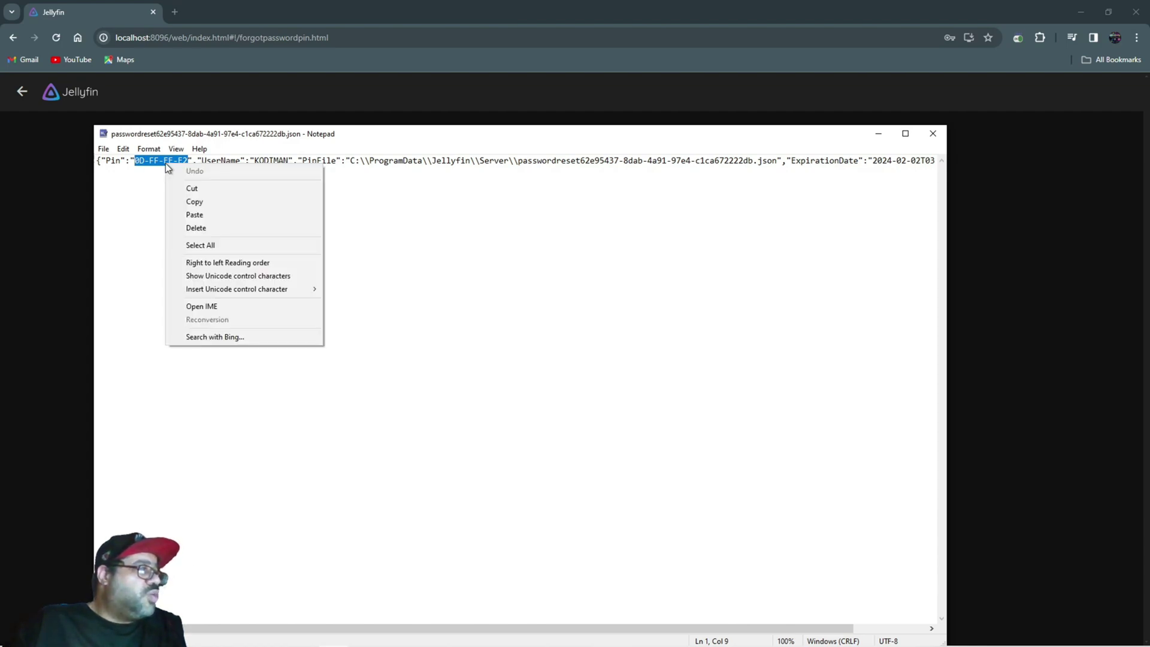
click(210, 202)
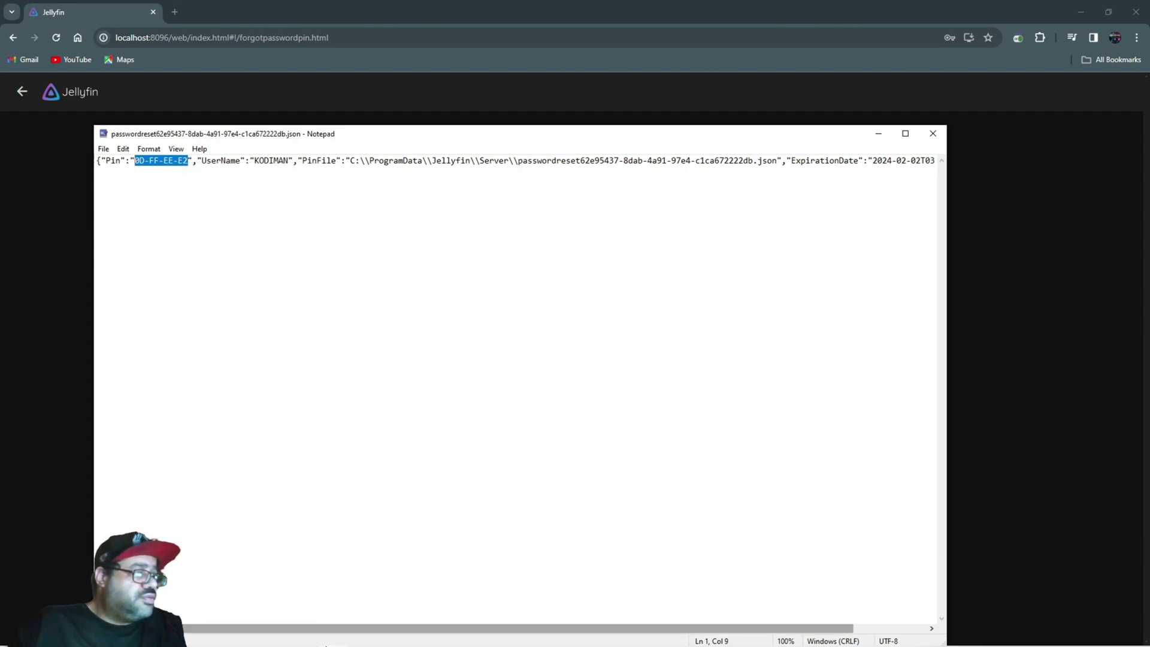
mouse_move(188, 635)
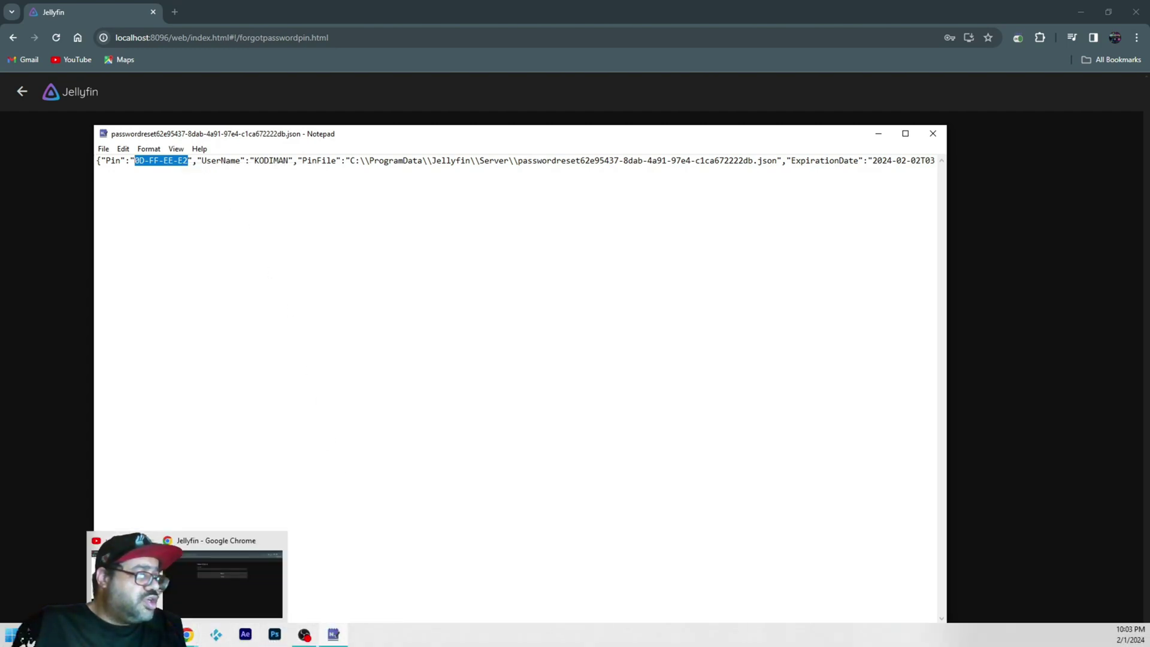
- Paste the copied PIN into Jellyfin's PIN code field and submit it
click(216, 602)
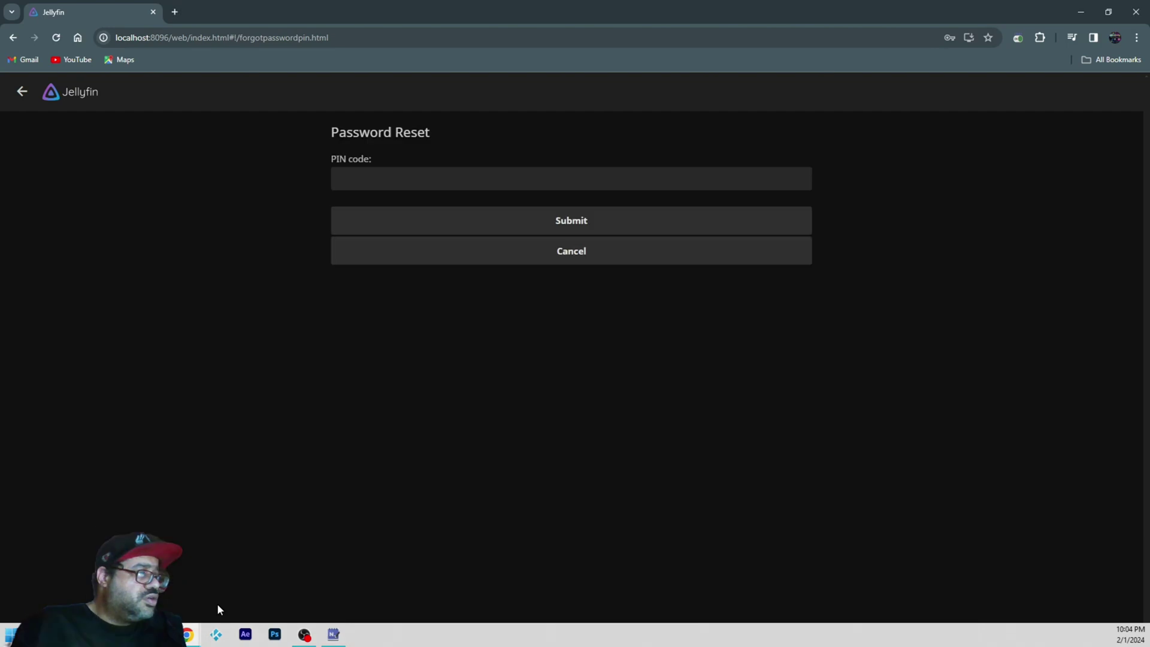
right_click(411, 180)
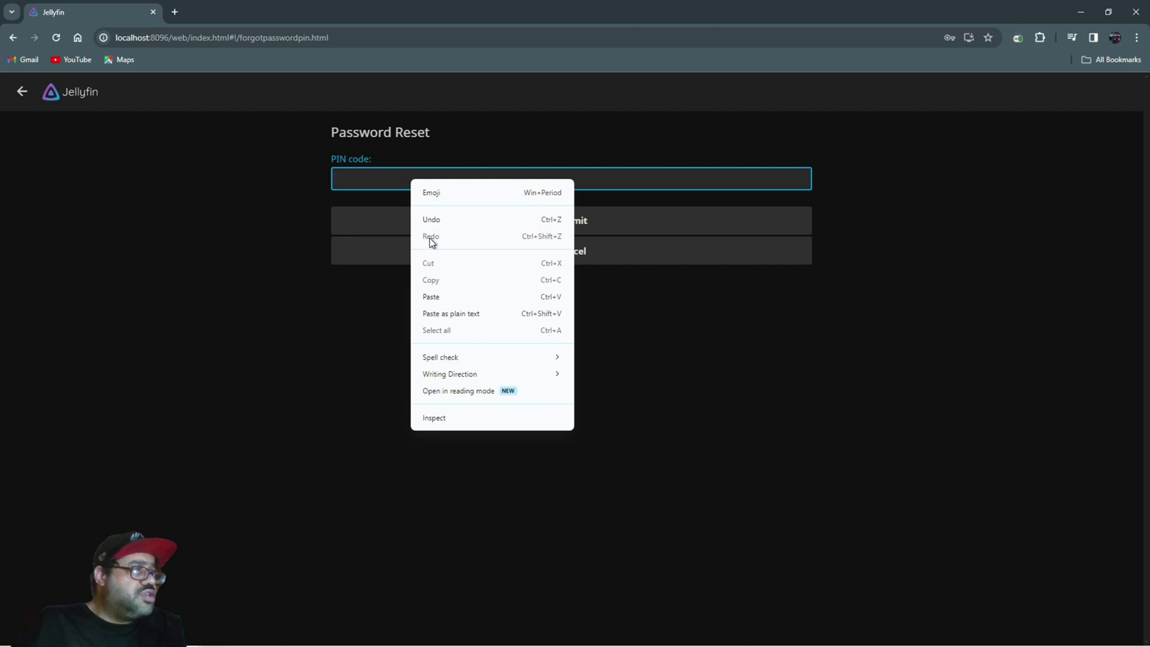
click(432, 296)
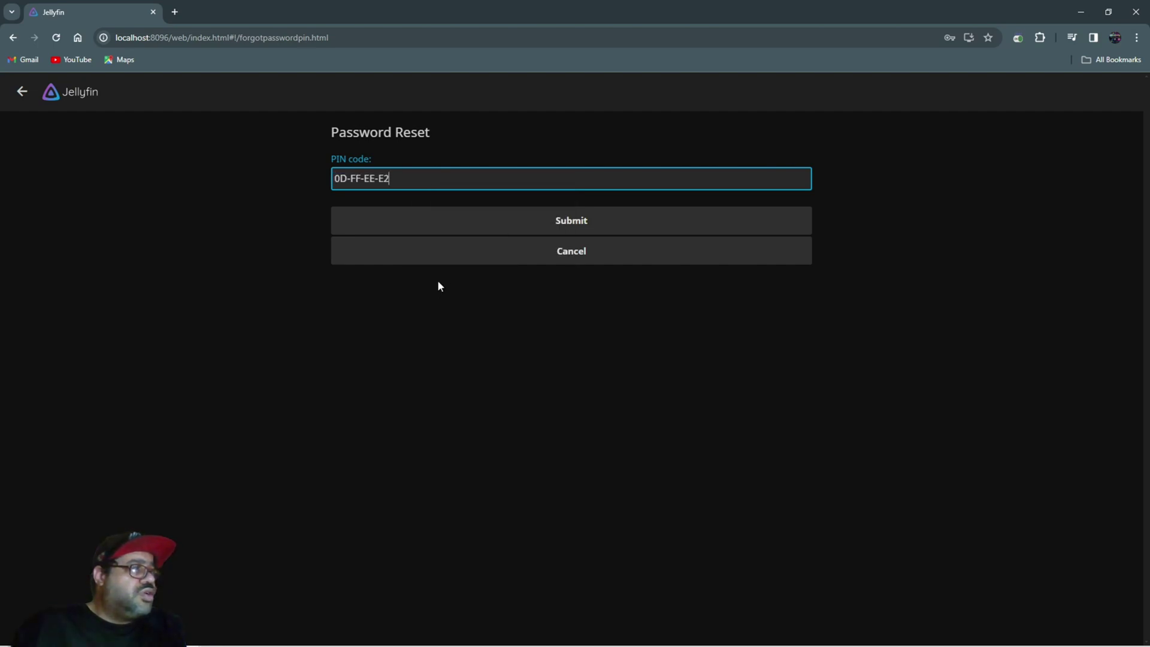
click(476, 233)
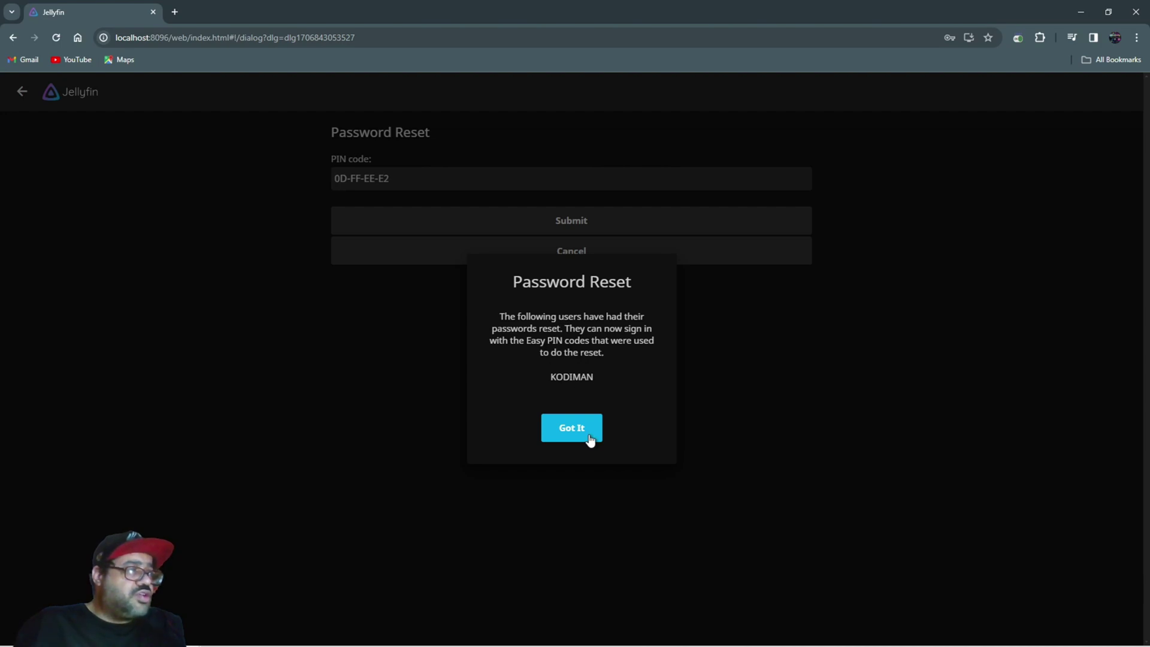
- Dismiss the password reset confirmation and bring the Jellyfin Server folder window forward
click(572, 427)
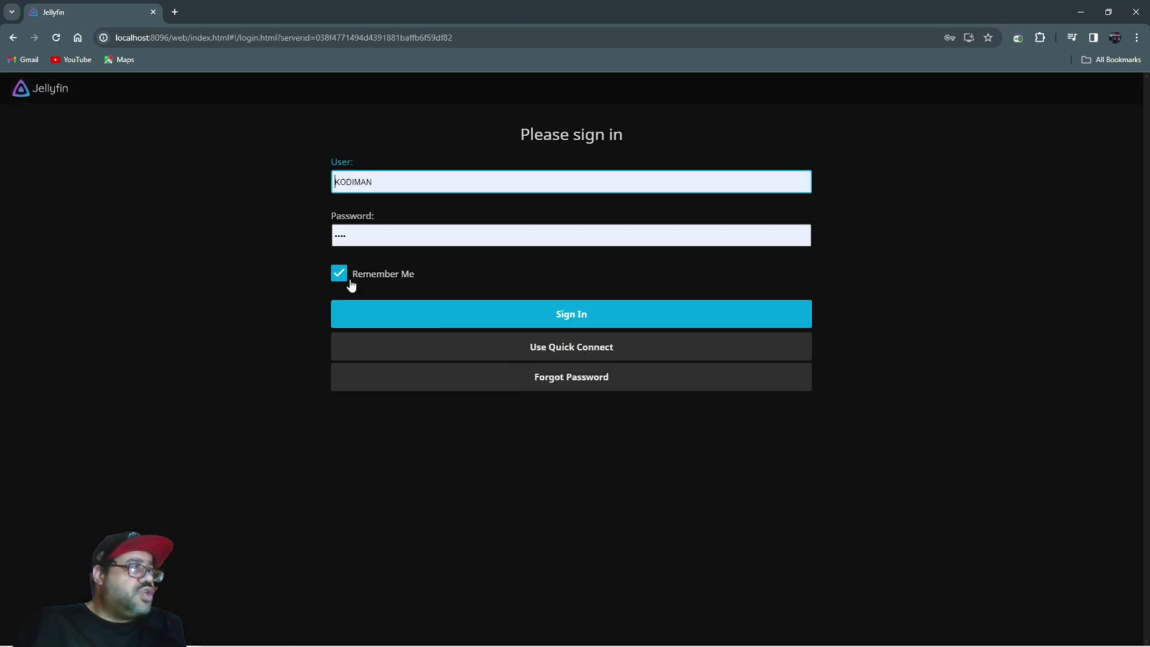
mouse_move(187, 634)
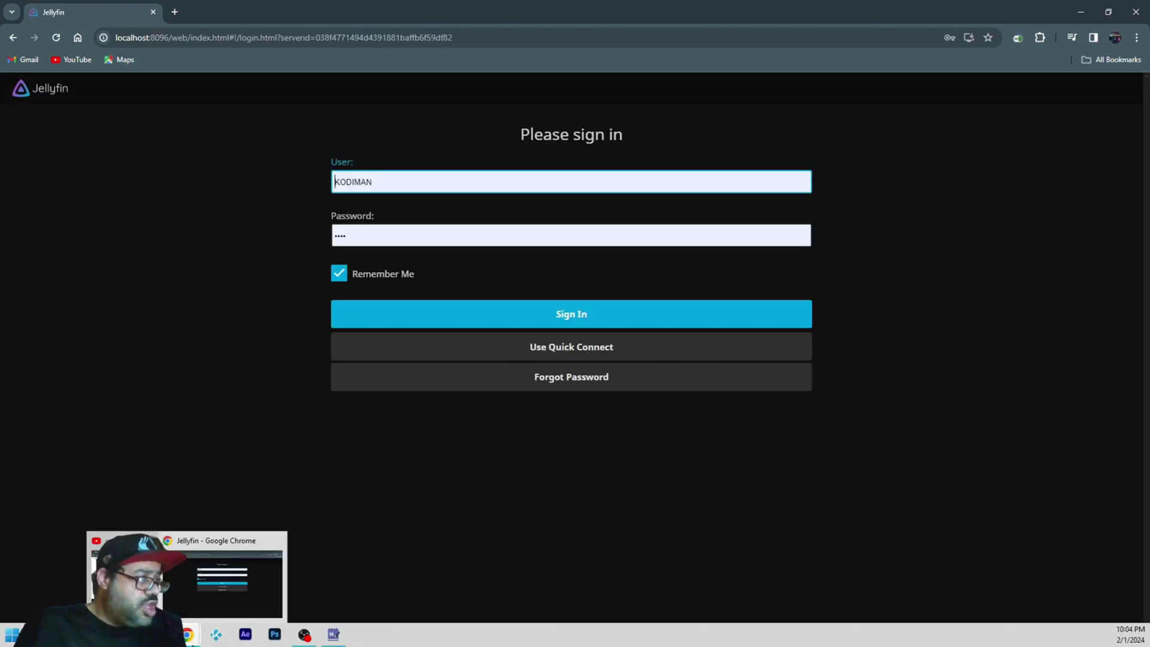
mouse_move(99, 635)
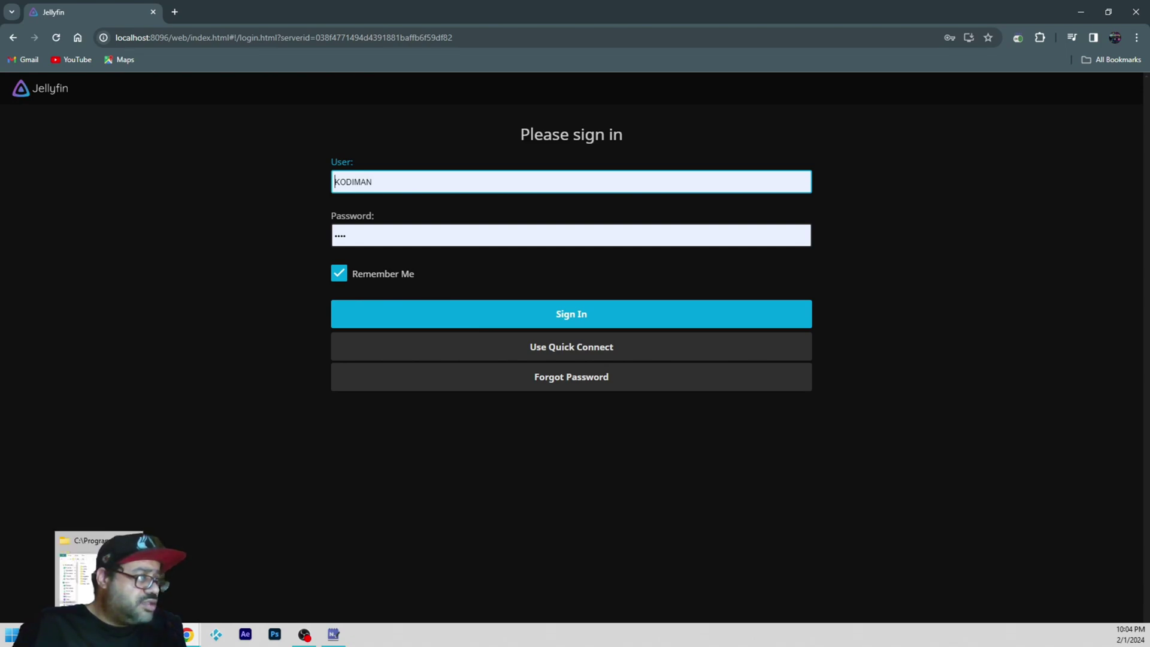
click(98, 569)
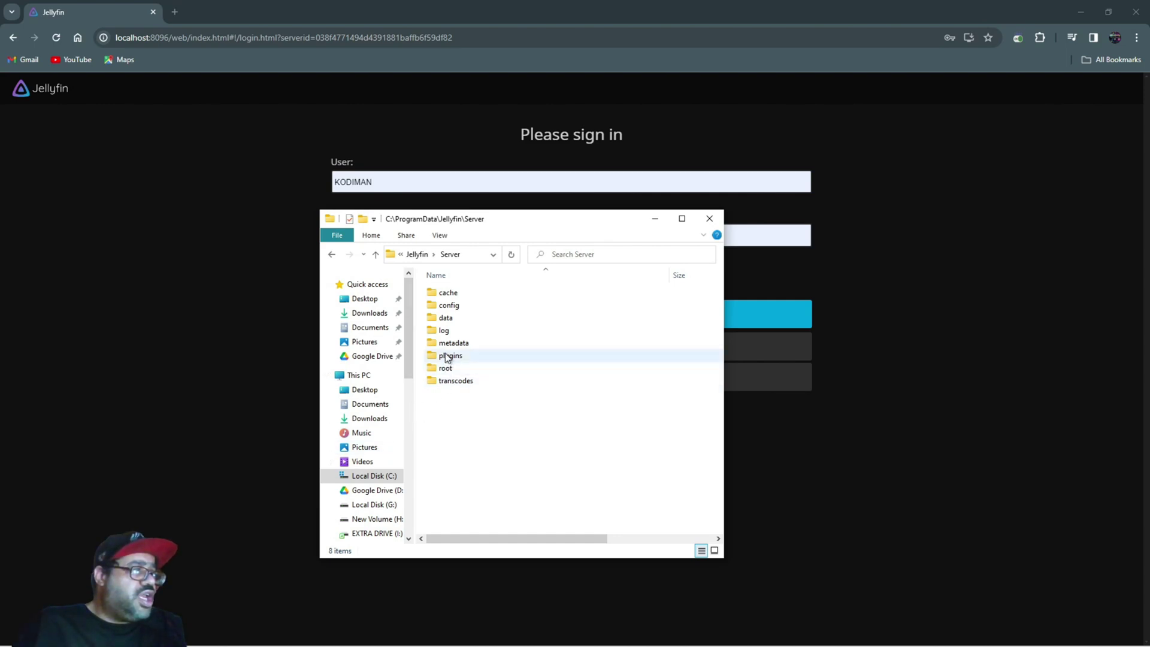
- Sign in to Jellyfin with the pasted reset PIN as the password
click(204, 300)
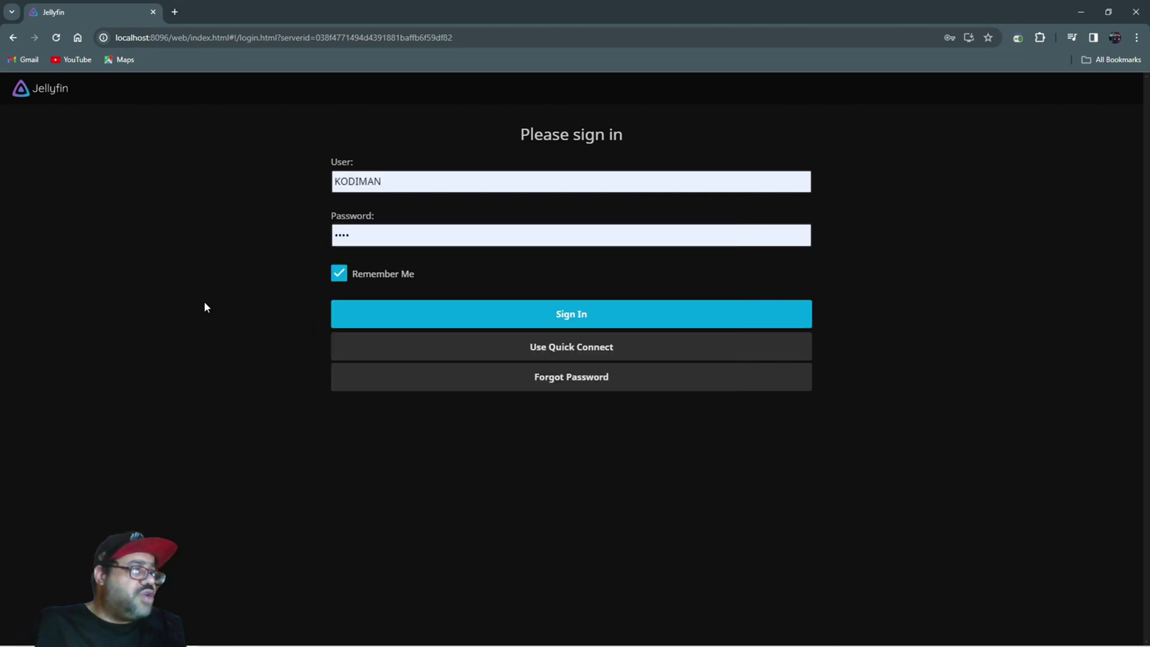
click(368, 242)
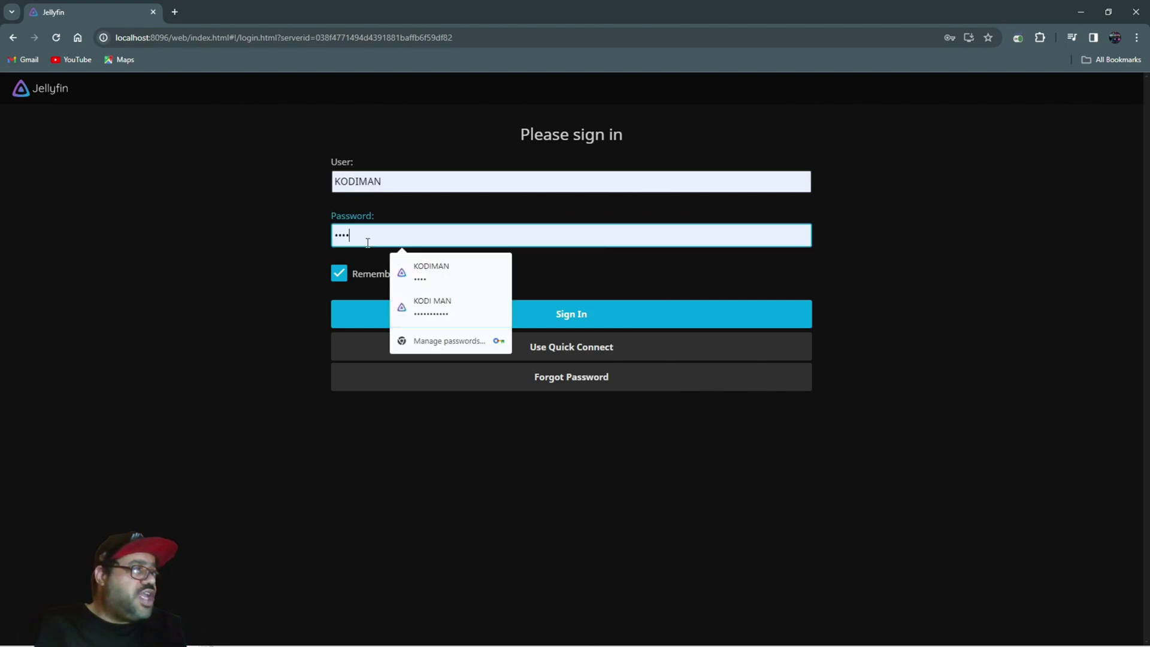
key(BackSpace)
key(BackSpace)
key(BackSpace)
key(BackSpace)
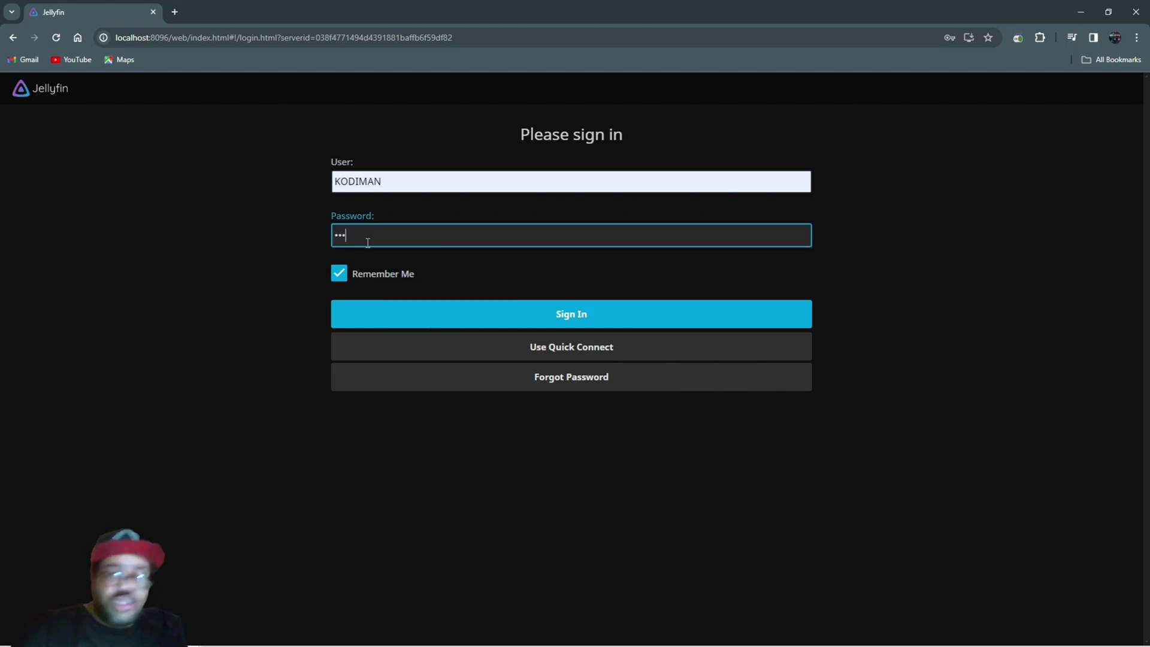
right_click(346, 240)
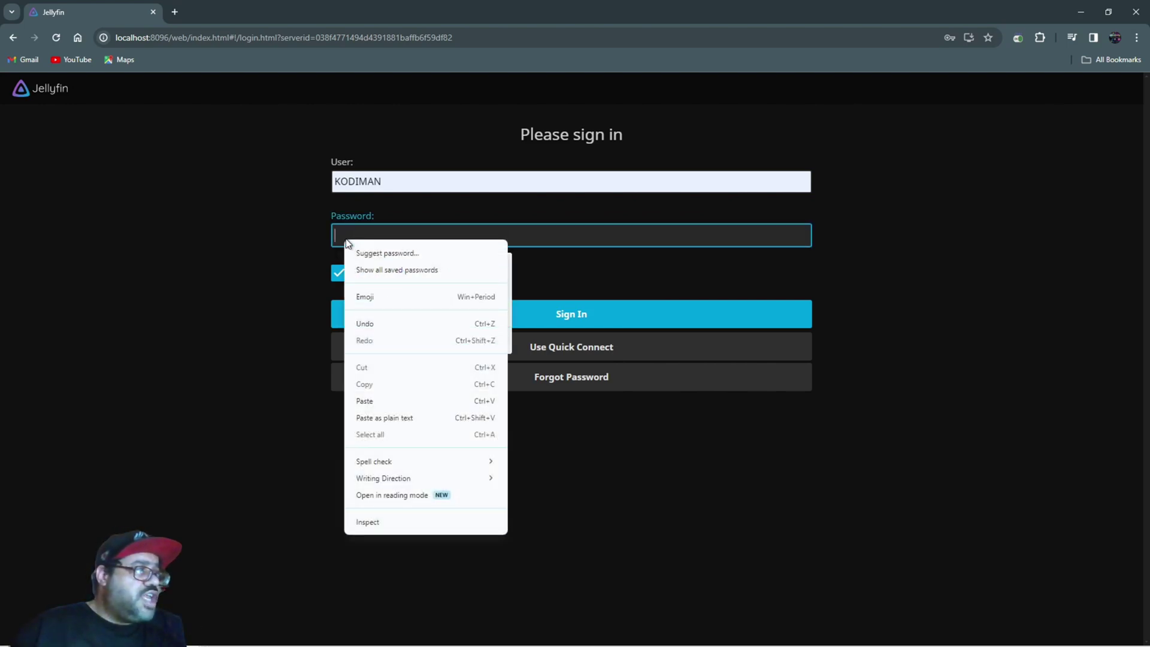
click(404, 397)
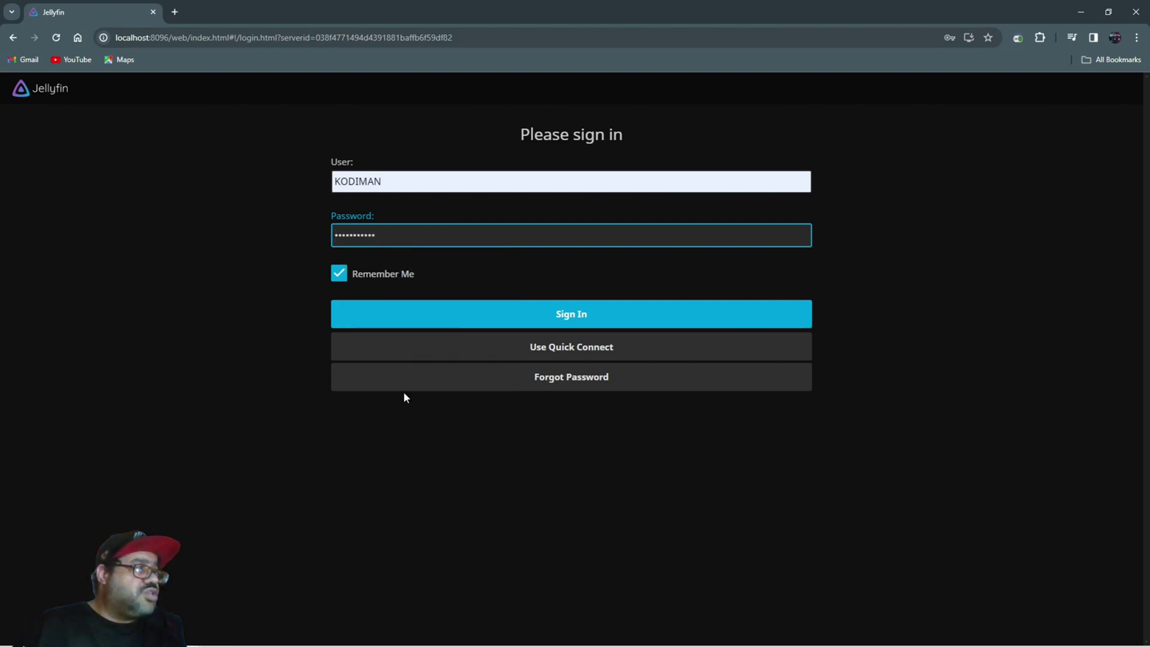
click(512, 313)
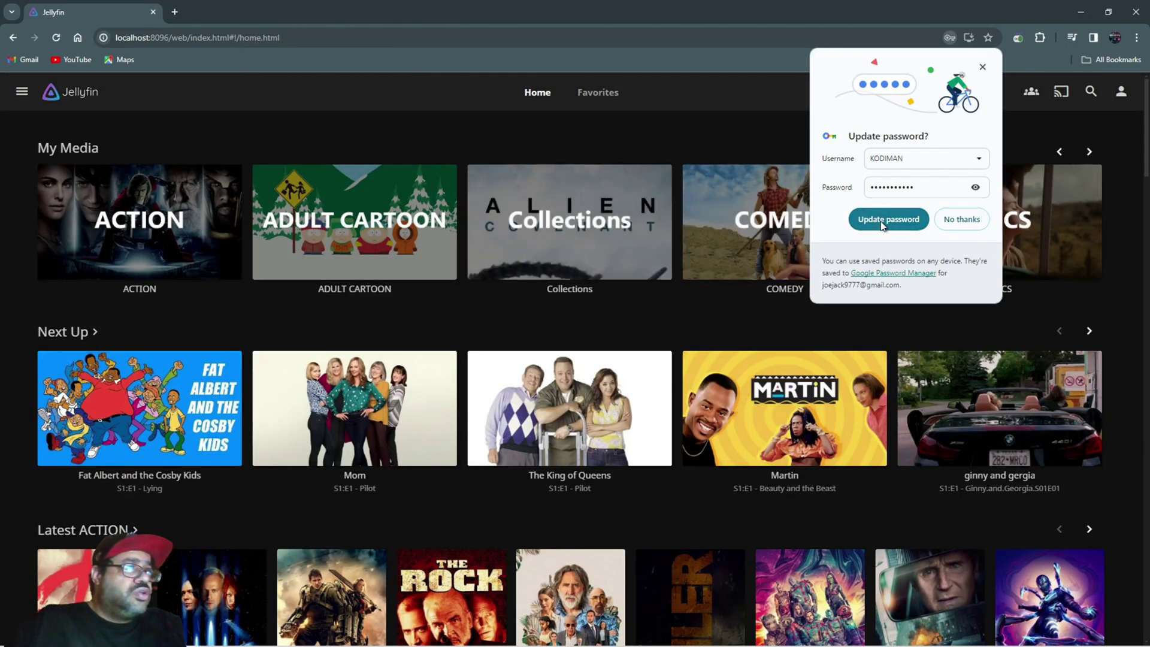
- Decline saving the password, then open KODIMAN's edit page via Dashboard > Users
click(945, 227)
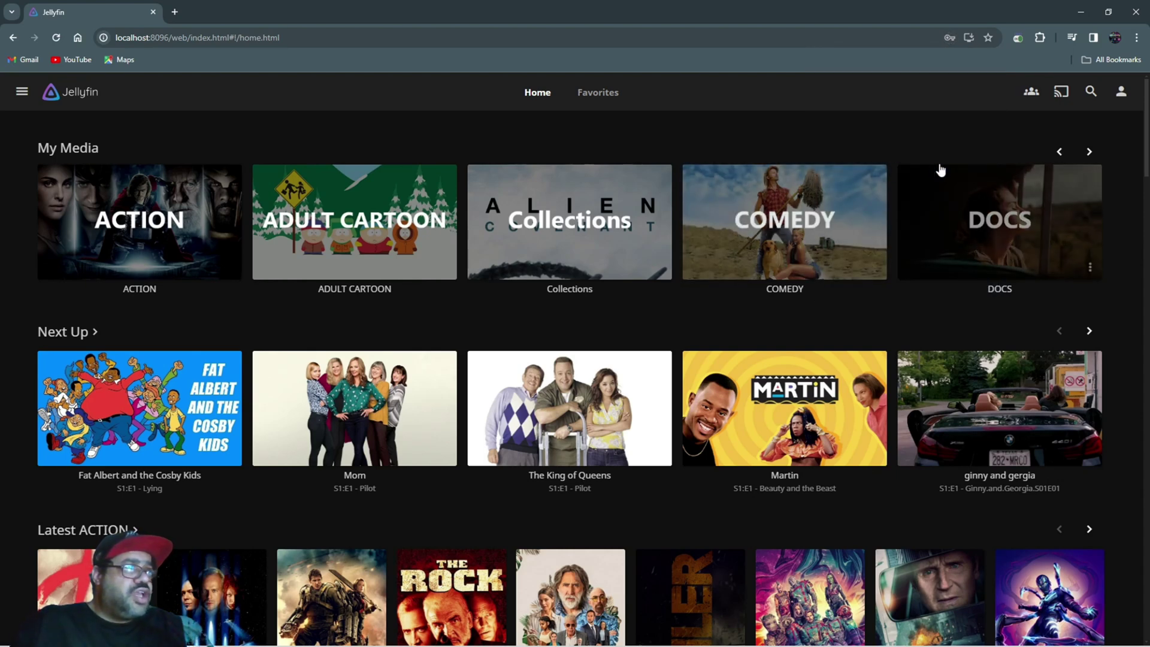
click(1121, 94)
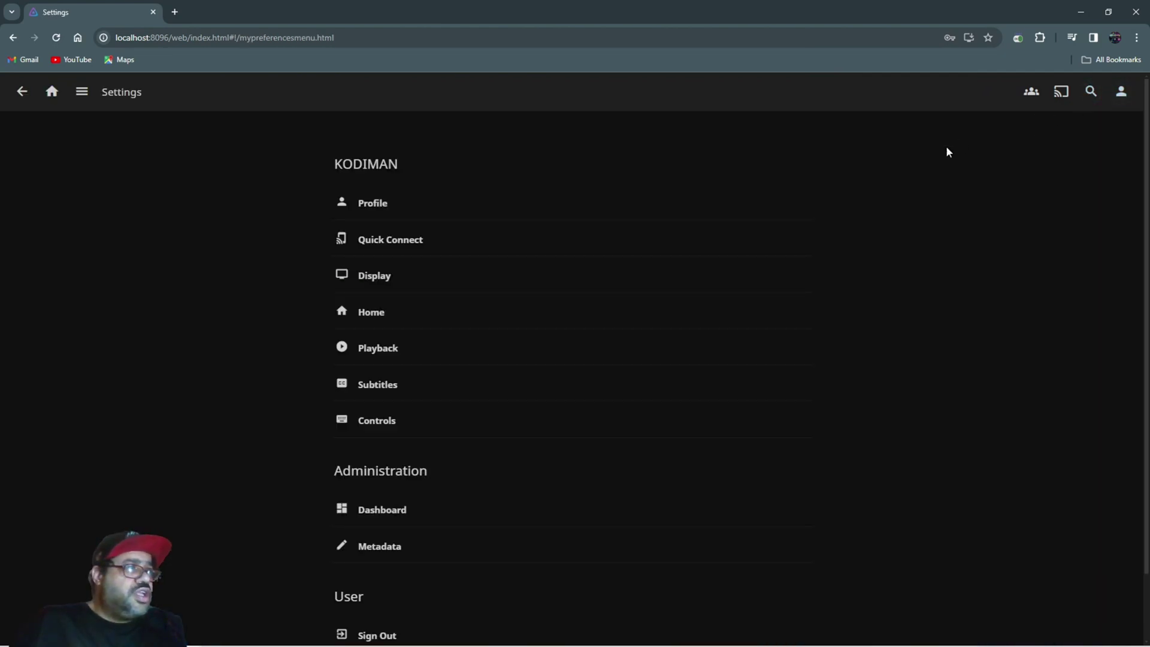
click(646, 506)
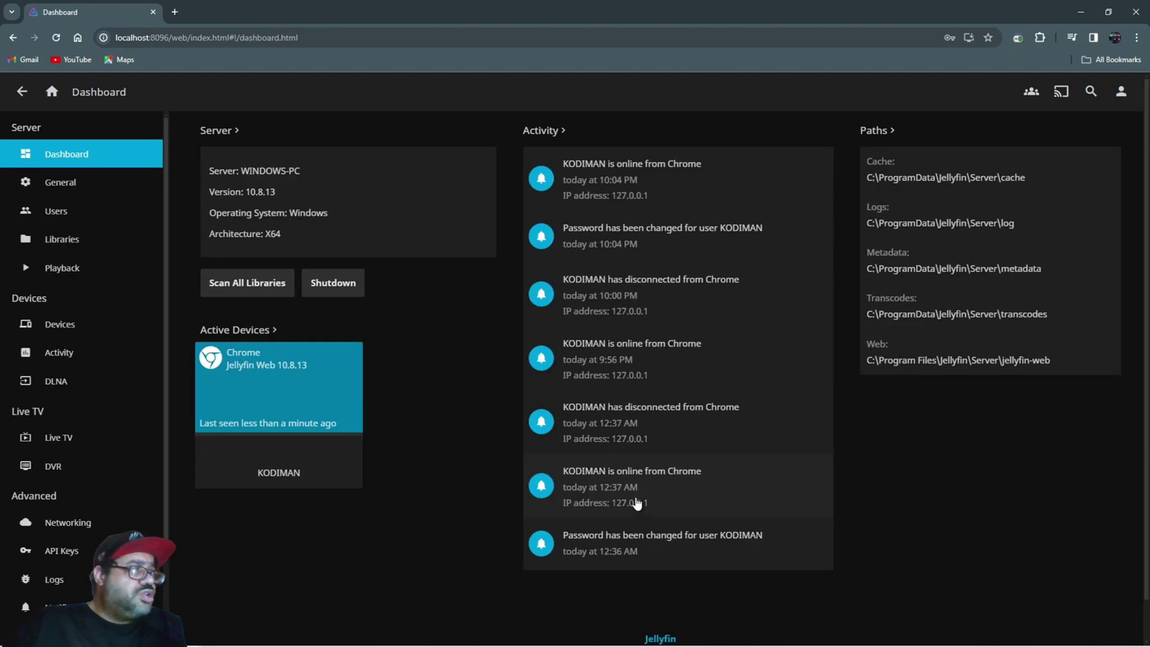
click(76, 212)
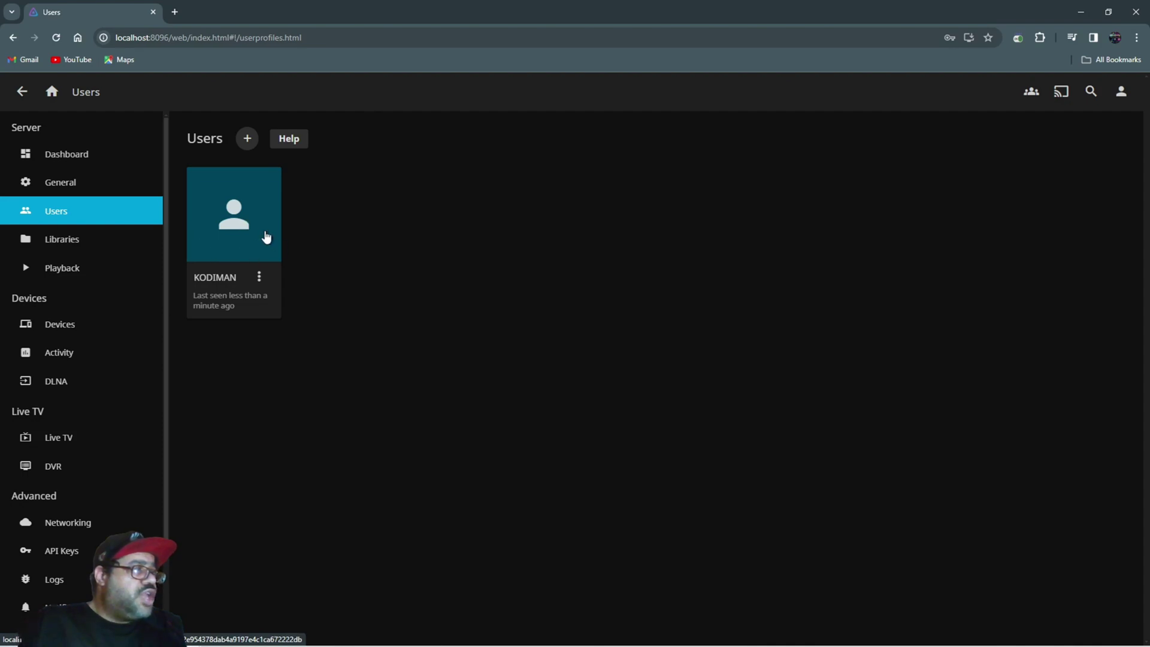
click(259, 277)
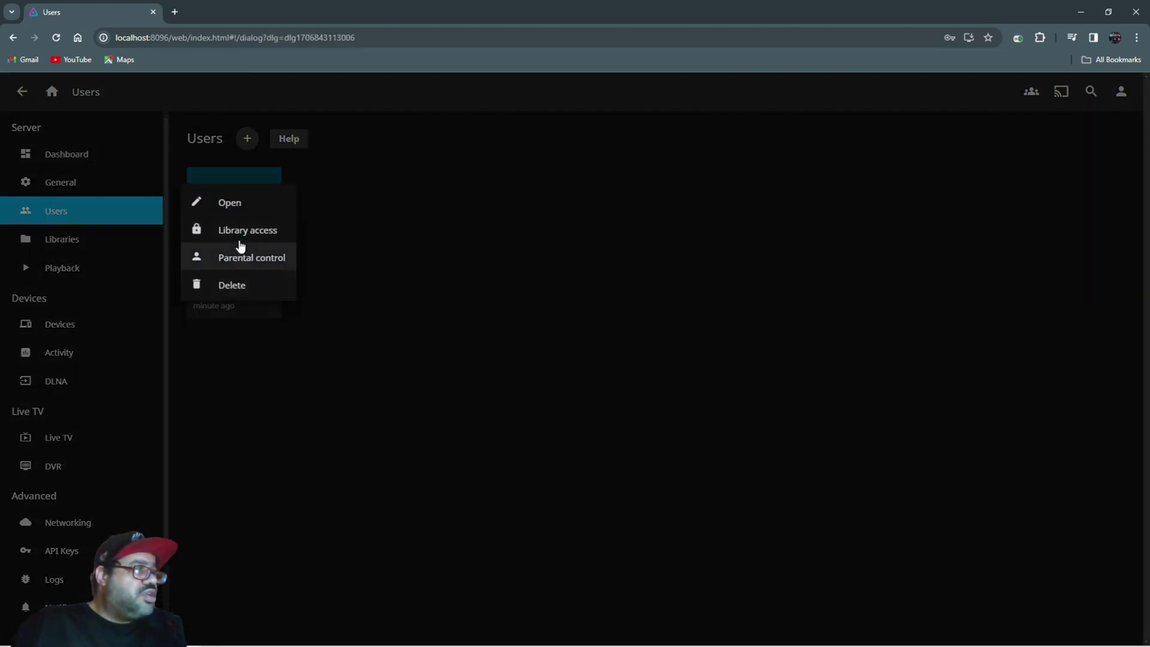
click(230, 203)
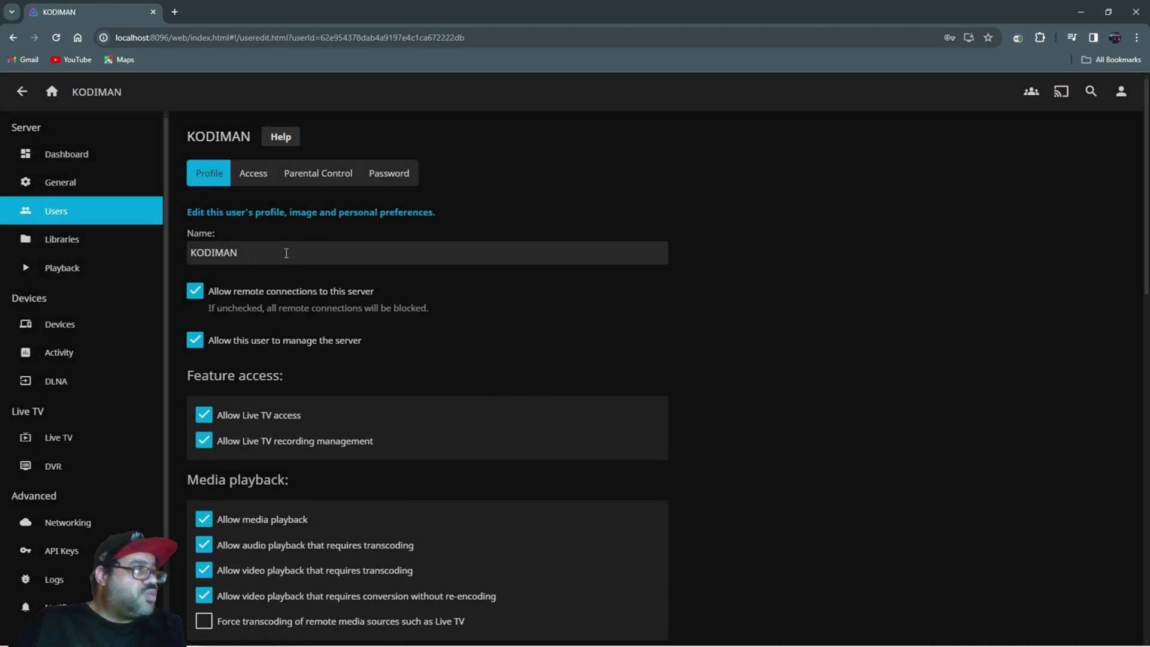
- On the Password tab, paste the PIN as current password, enter and confirm a new password, and save
click(377, 172)
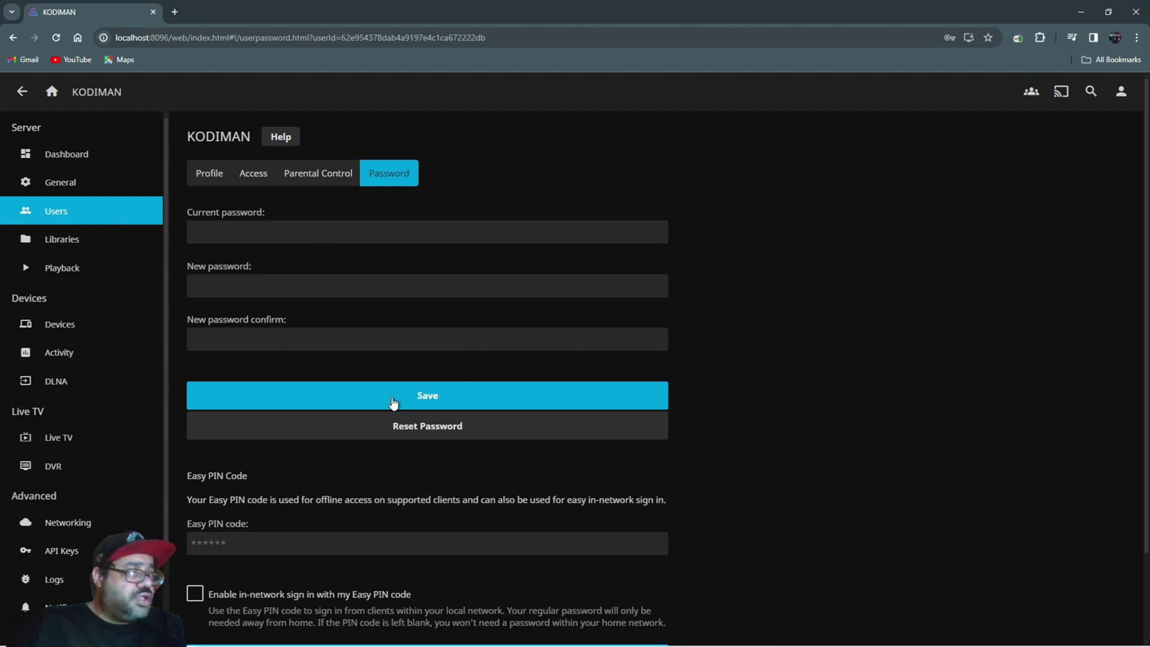
right_click(224, 235)
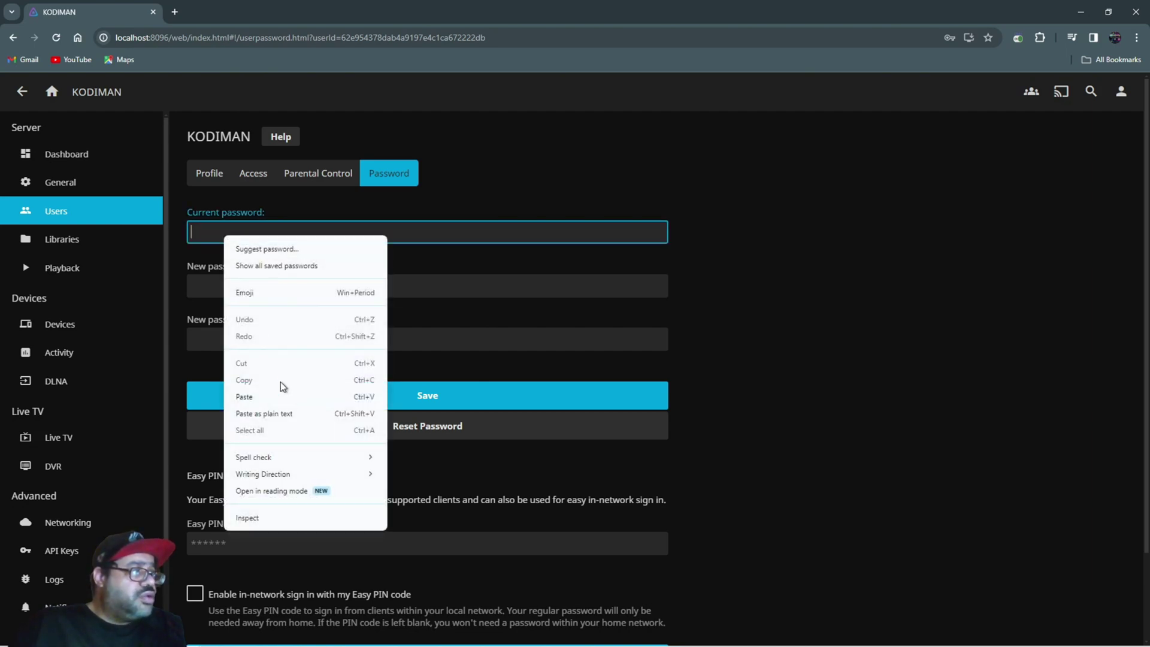
click(280, 392)
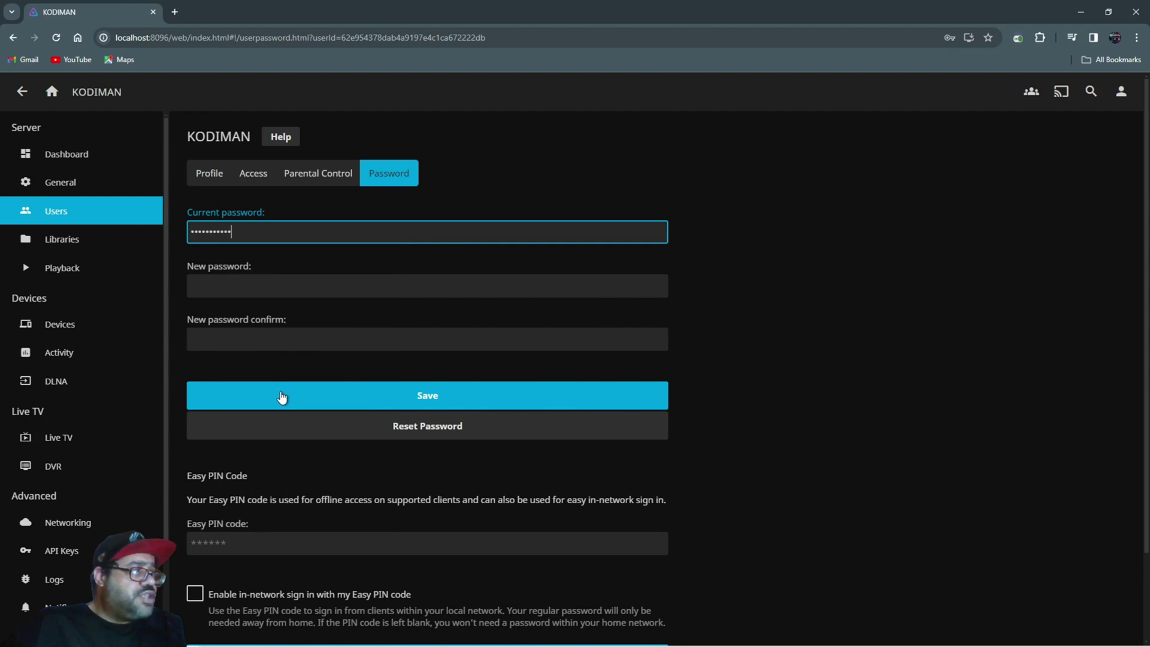
click(237, 285)
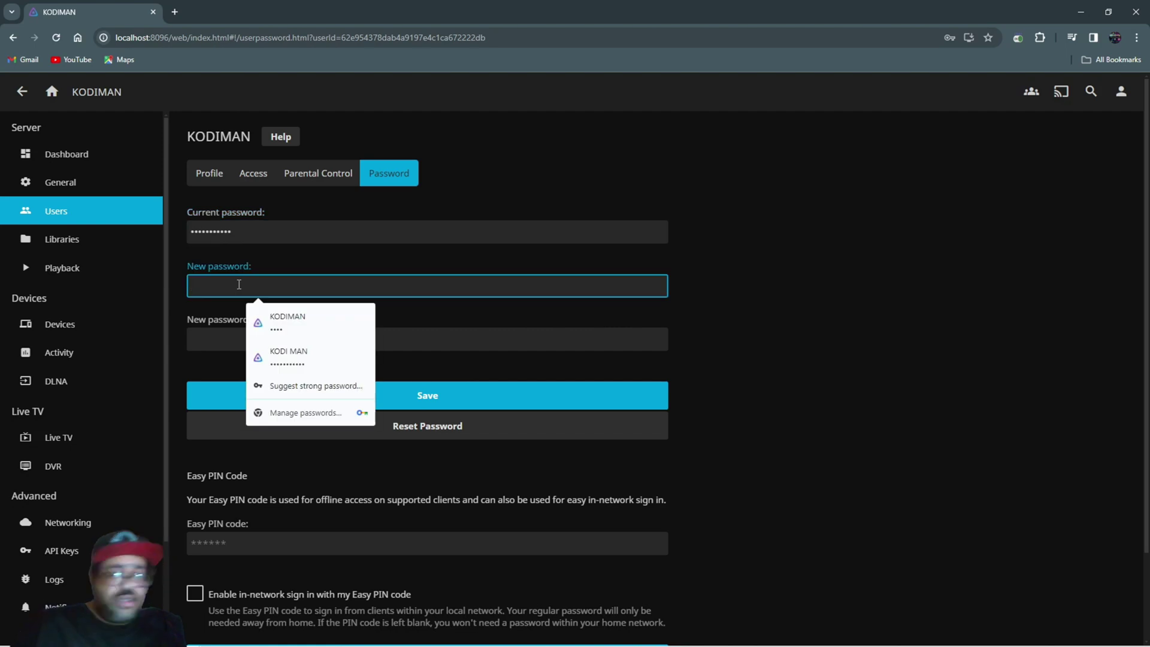
text(1)
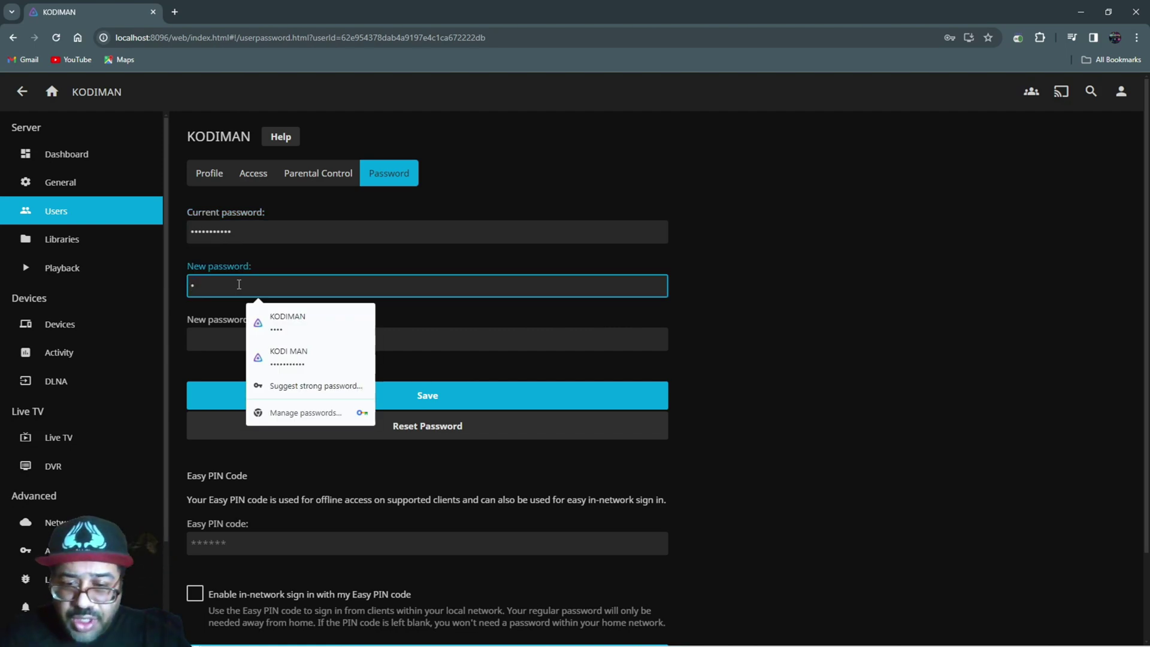
text(2)
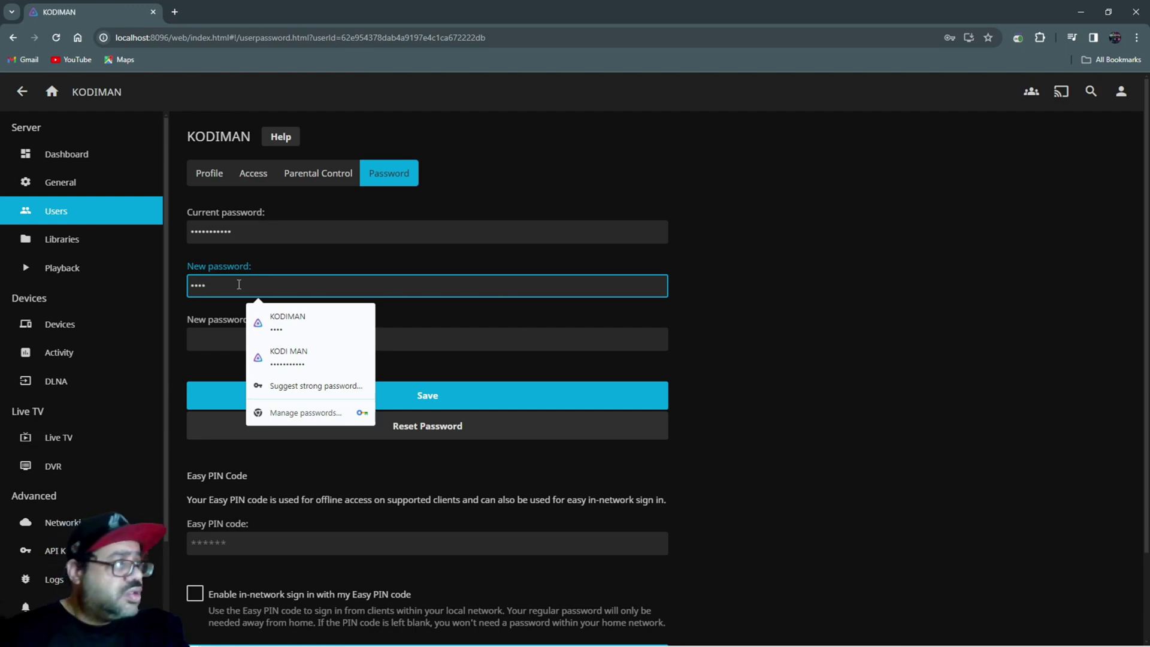
click(216, 331)
text(123)
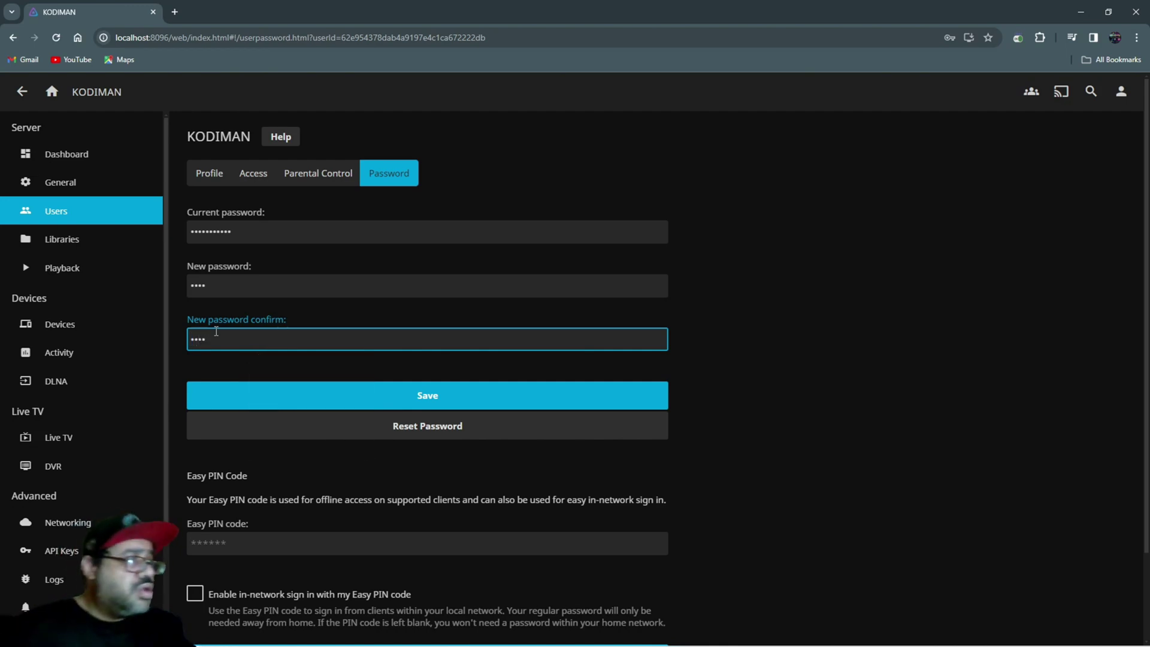
click(353, 398)
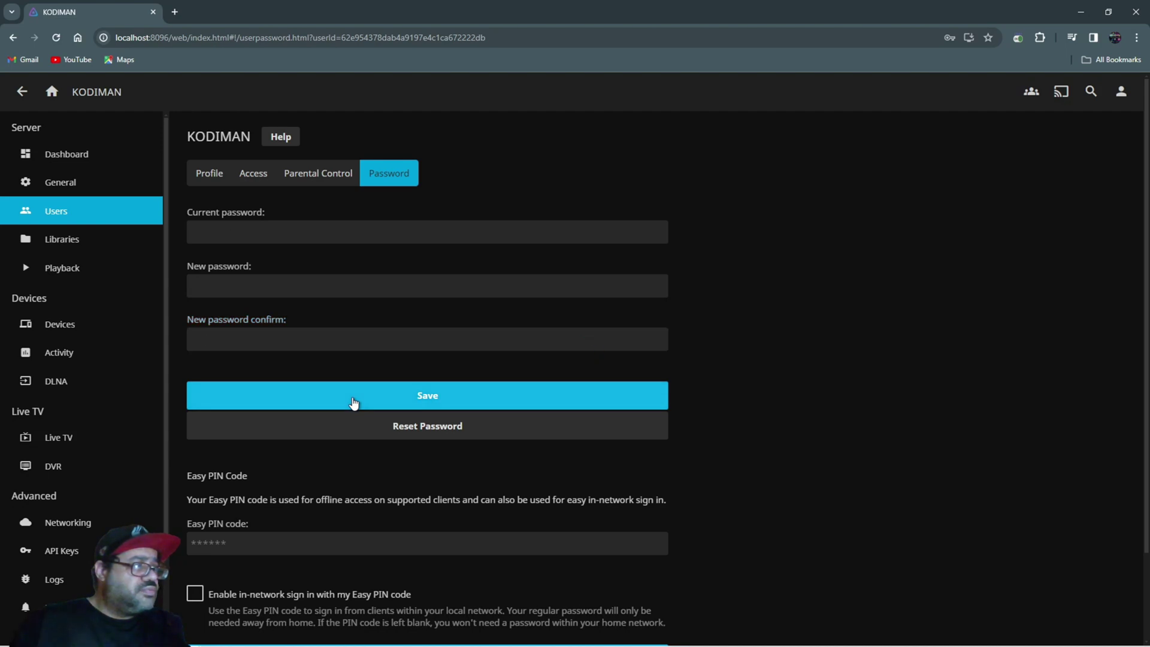